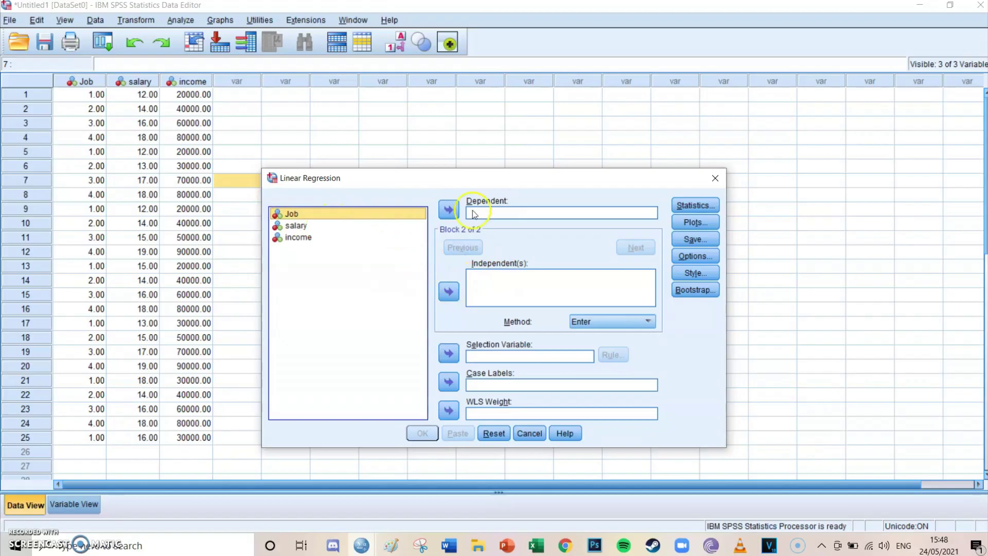
Step: Regress income on Job as the single predictor and run the pasted REGRESSION syntax
left_click(316, 238)
left_click(449, 210)
left_click(342, 213)
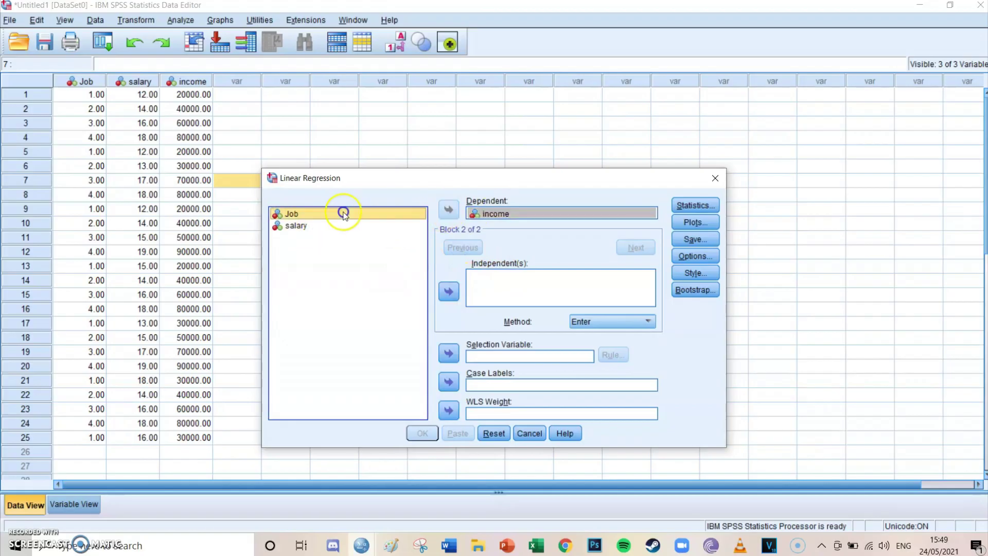
left_click(449, 292)
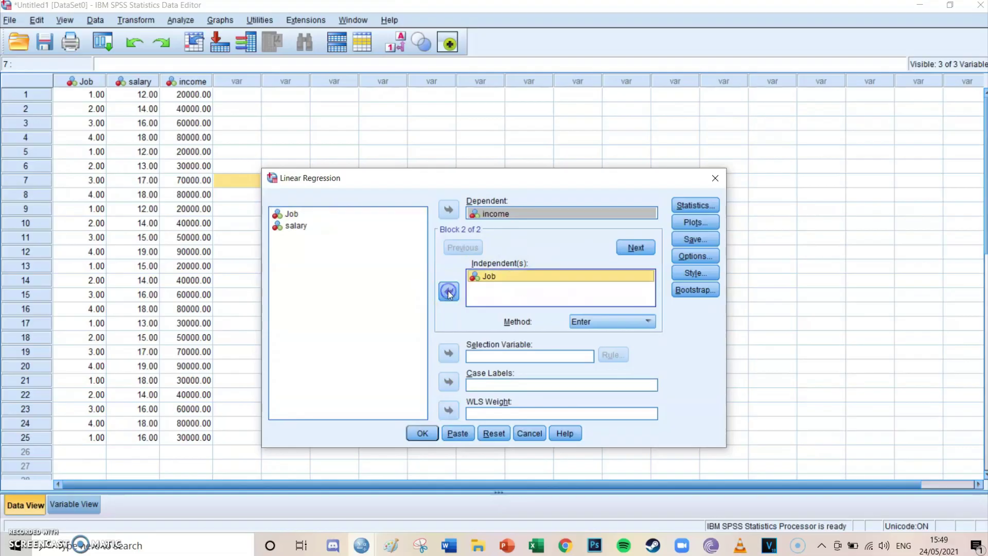
left_click(422, 434)
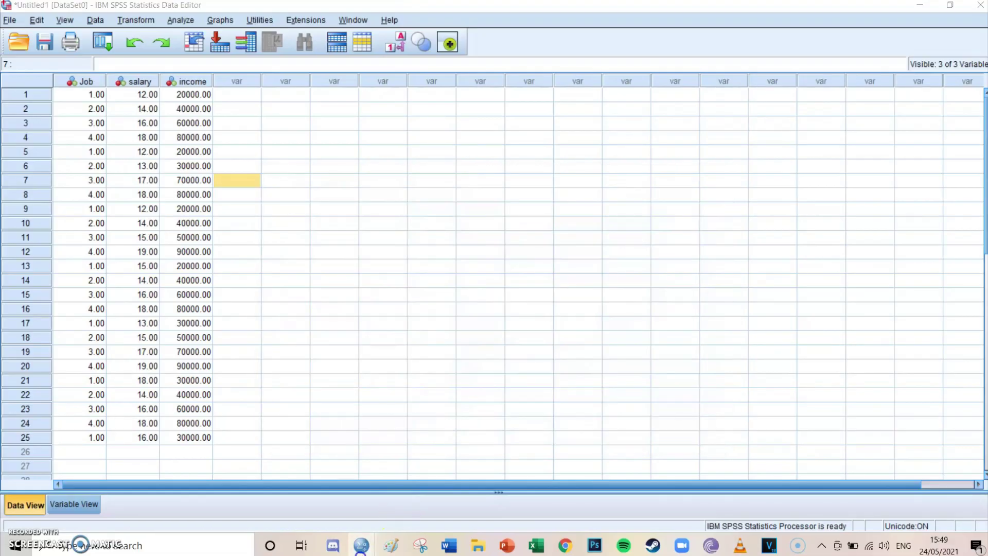
mouse_move(362, 544)
left_click(489, 491)
left_click_drag(435, 307, 316, 220)
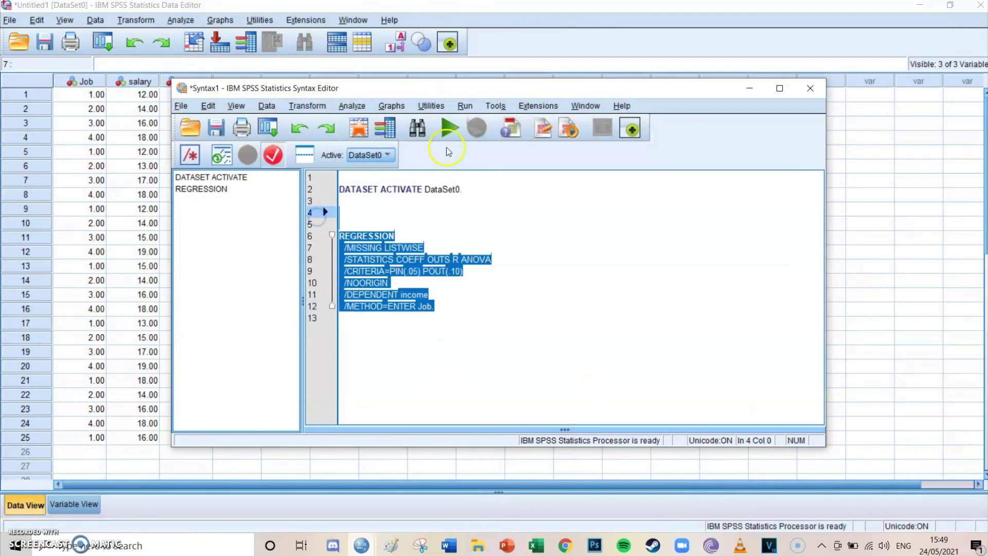
left_click(450, 130)
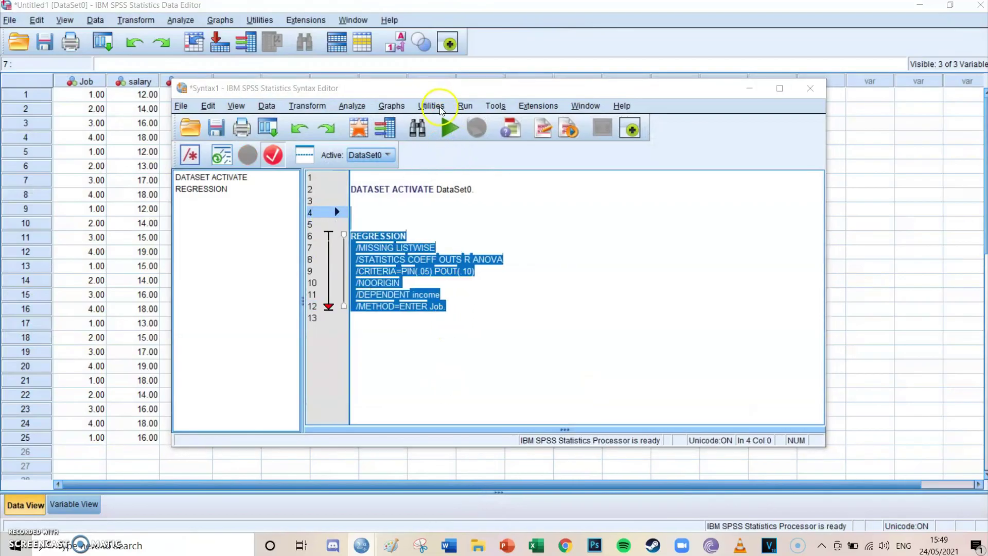
Step: Read Job's standardized beta of .968 in the Coefficients table, then bring up the Baron & Kenny slide
mouse_move(362, 546)
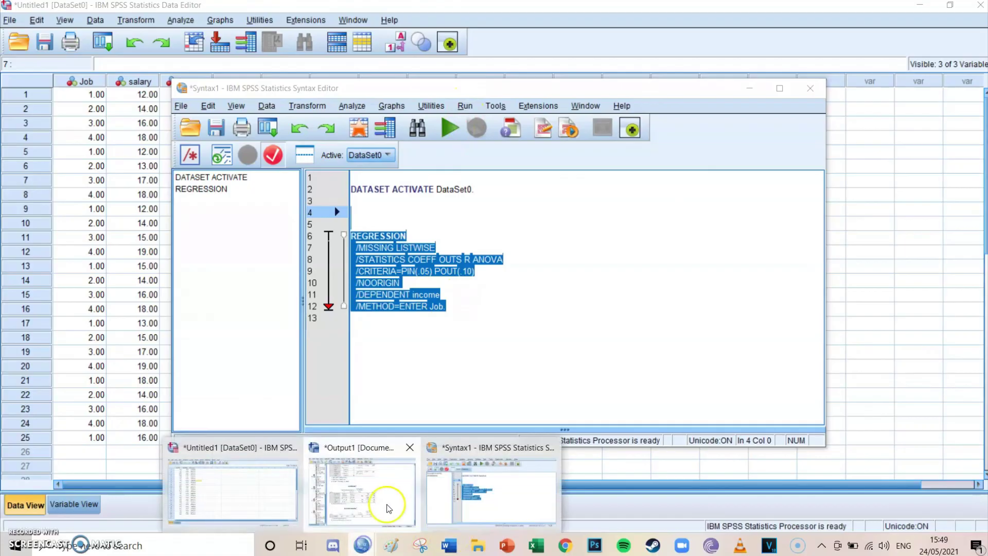
left_click(391, 506)
scroll(609, 331, "down", 2)
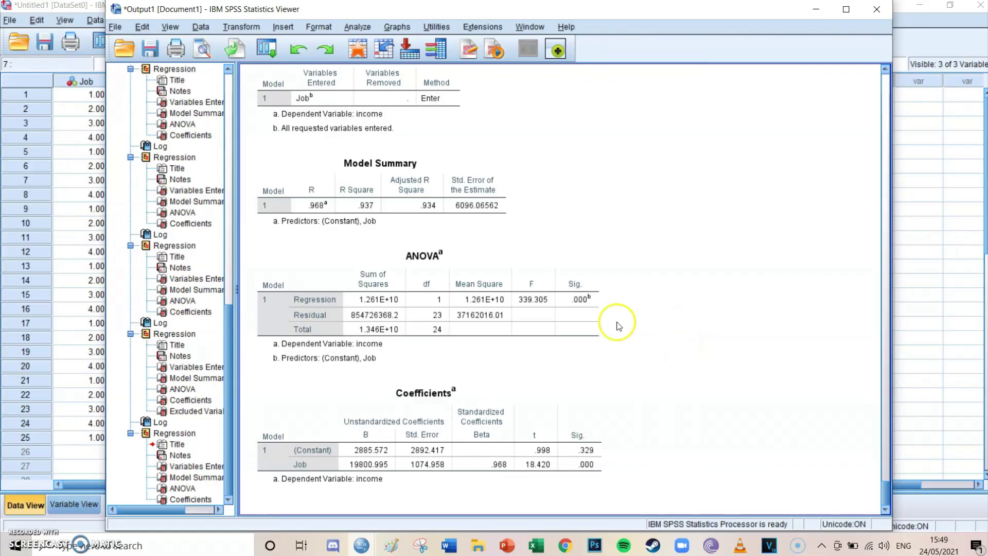
scroll(428, 231, "up", 3)
scroll(427, 230, "down", 3)
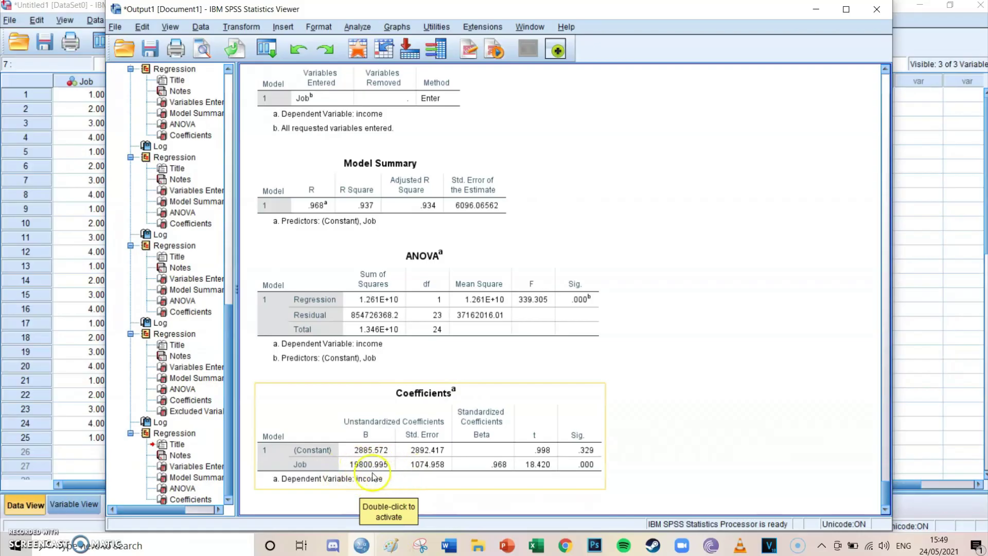
mouse_move(362, 545)
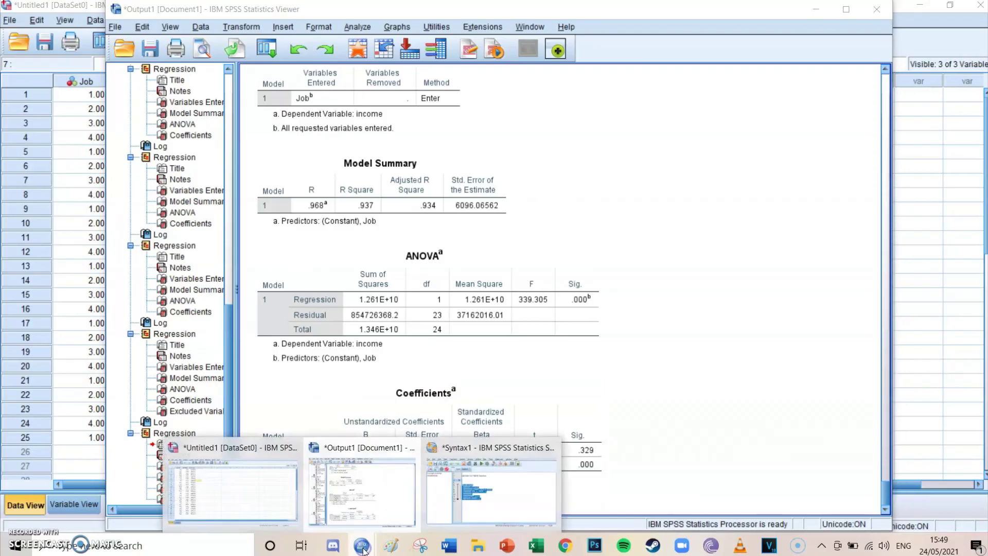
left_click(507, 545)
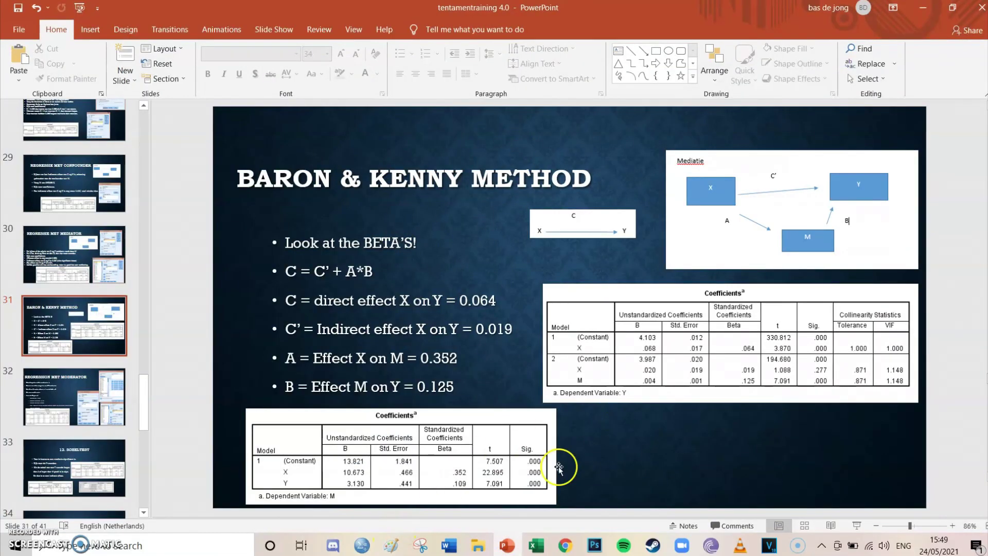
Step: Review slide 31's Baron & Kenny method, then return to the SPSS Output1 window
mouse_move(387, 545)
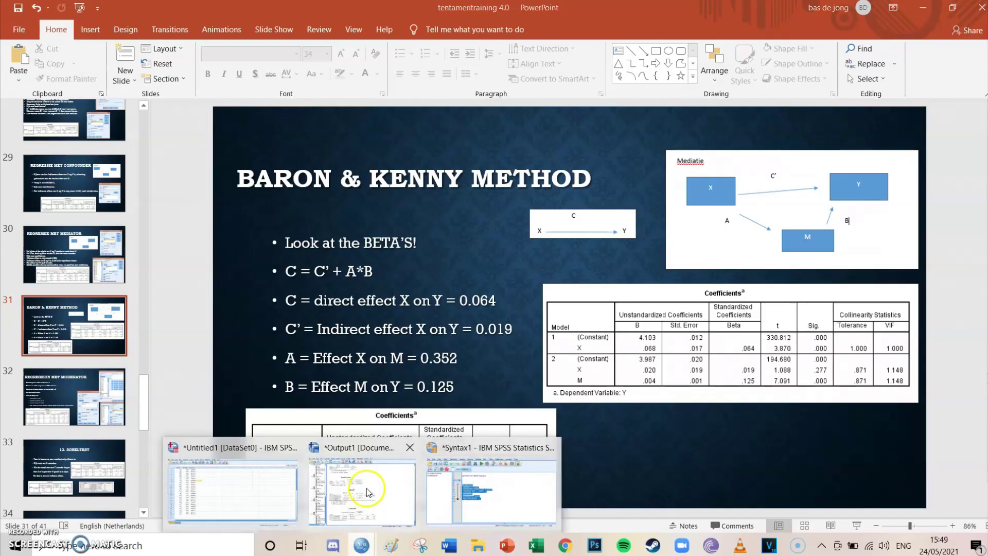
left_click(365, 492)
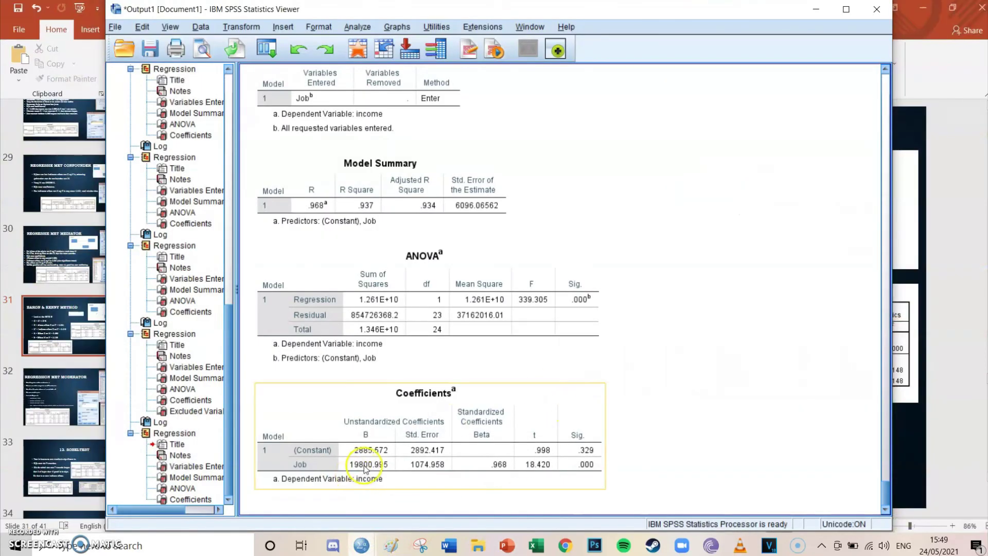
left_click(486, 460)
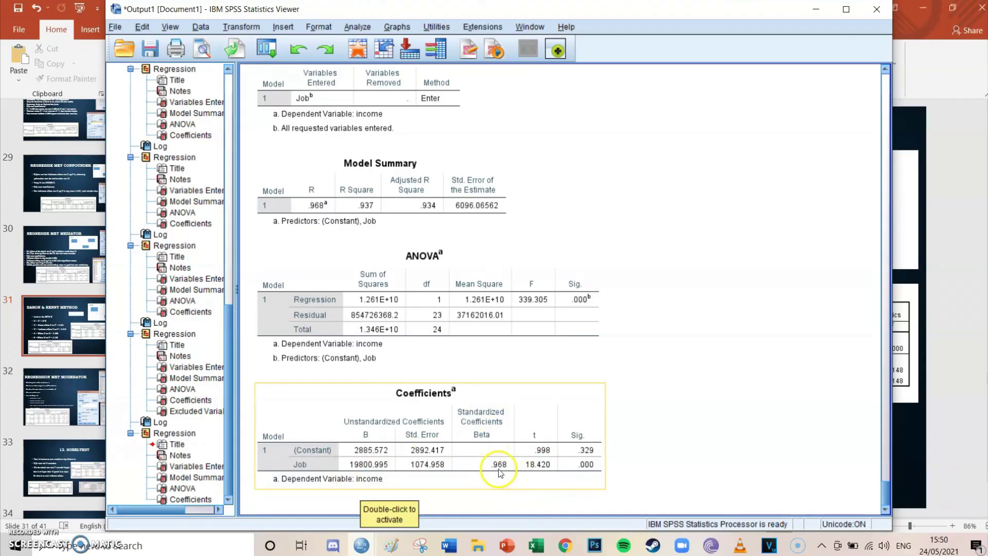
Step: Clear Document1's old regression equations and start typing the equation C = C' + A*B
left_click(450, 535)
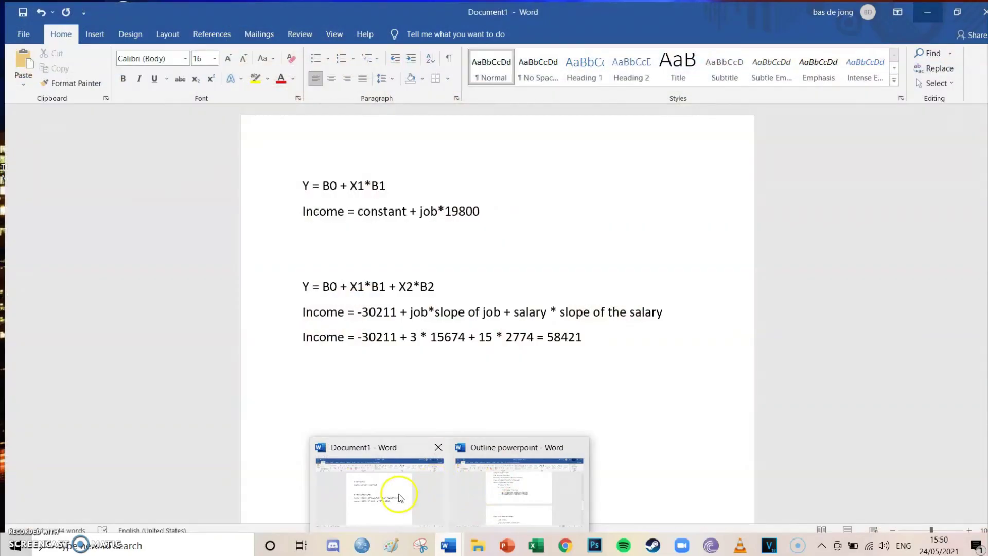
left_click(397, 482)
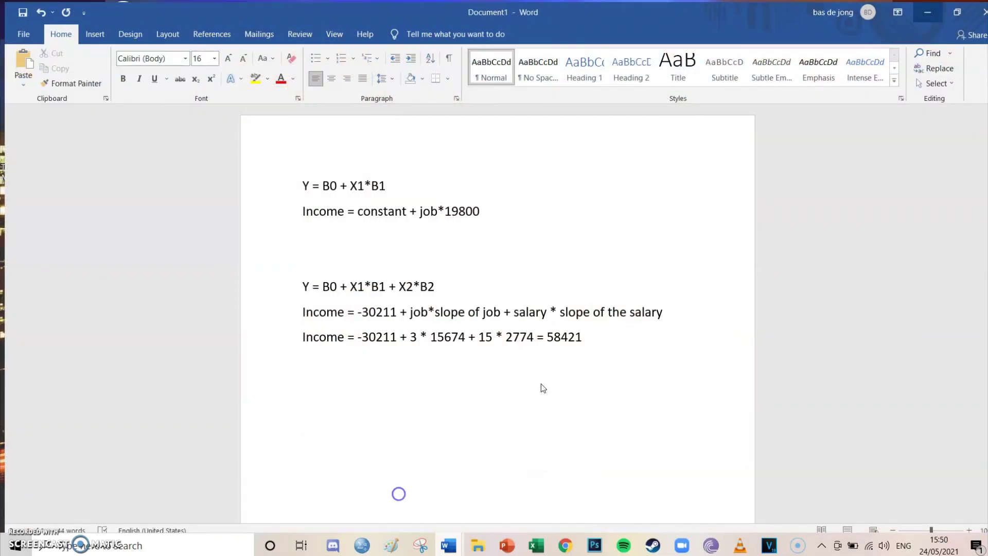
left_click_drag(513, 347, 196, 163)
left_click(591, 344)
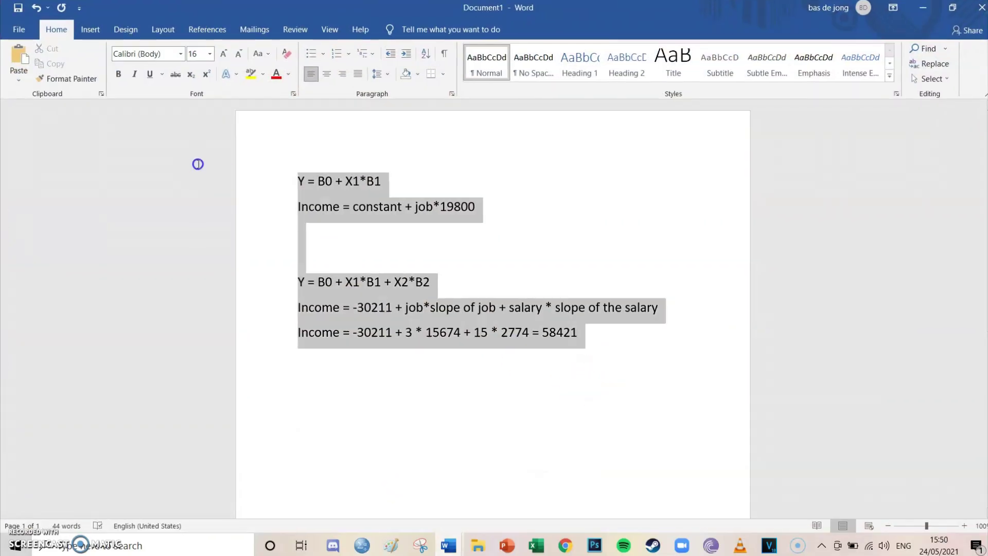
key("BackSpace")
type("C =")
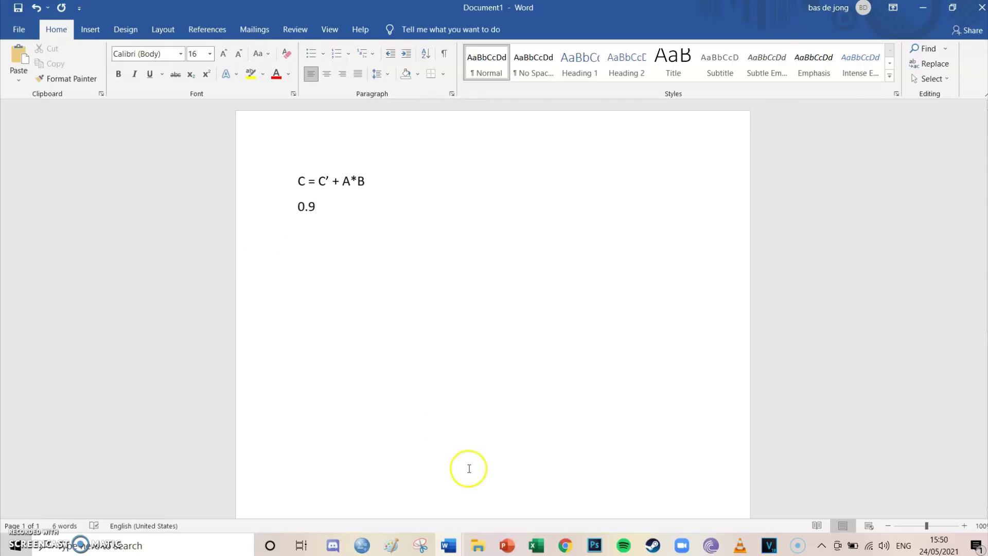
Step: Check the SPSS regression output, then return to Document1 for the '0.968 =' line
mouse_move(362, 546)
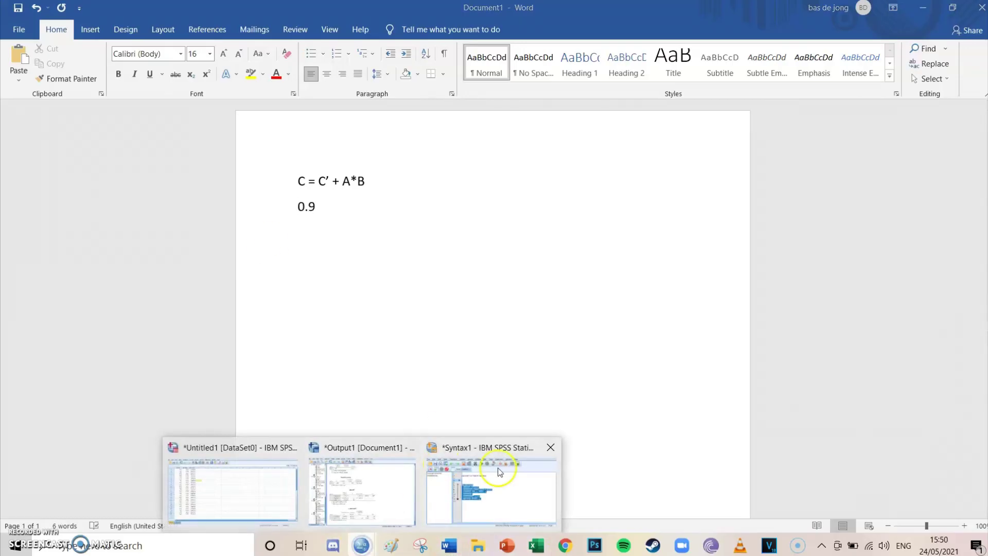
left_click(363, 489)
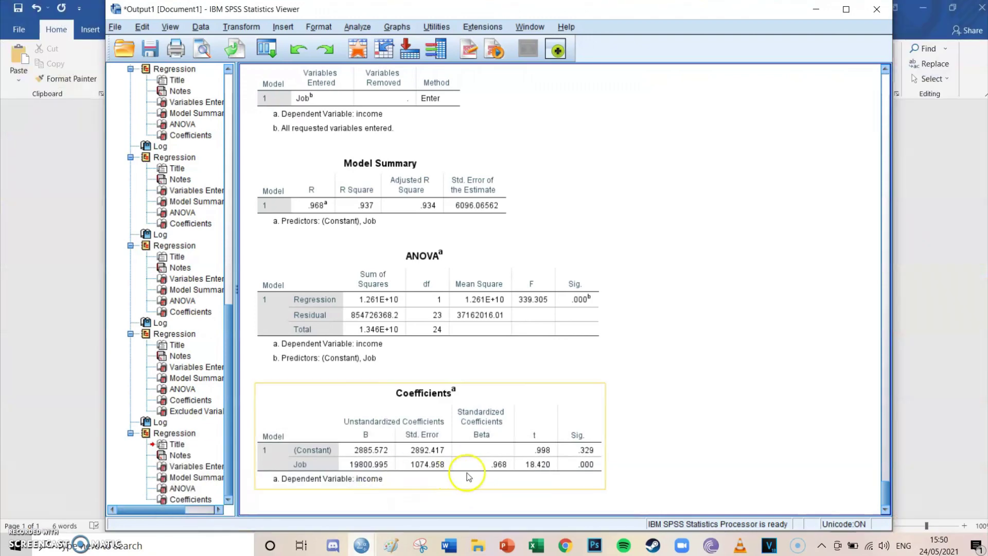
left_click(441, 549)
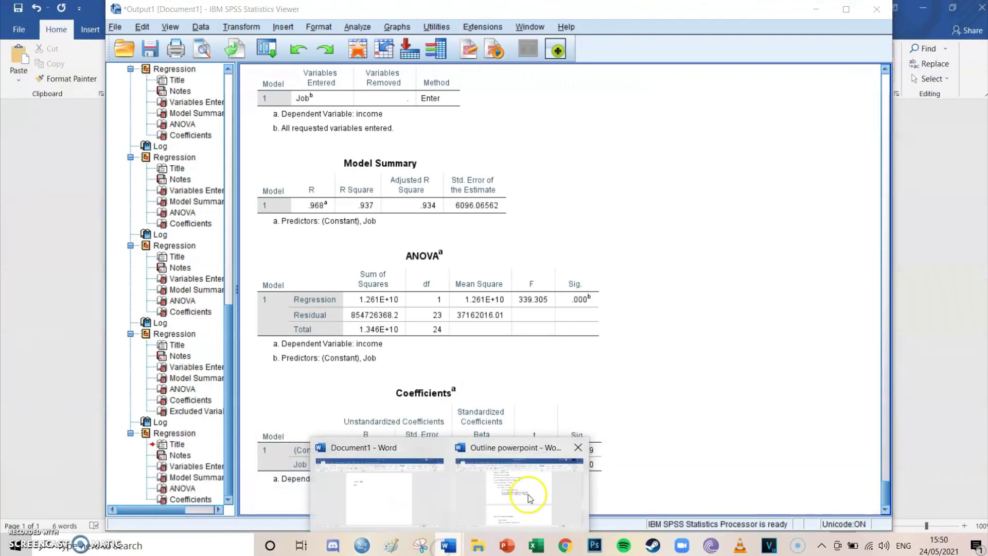
left_click(393, 487)
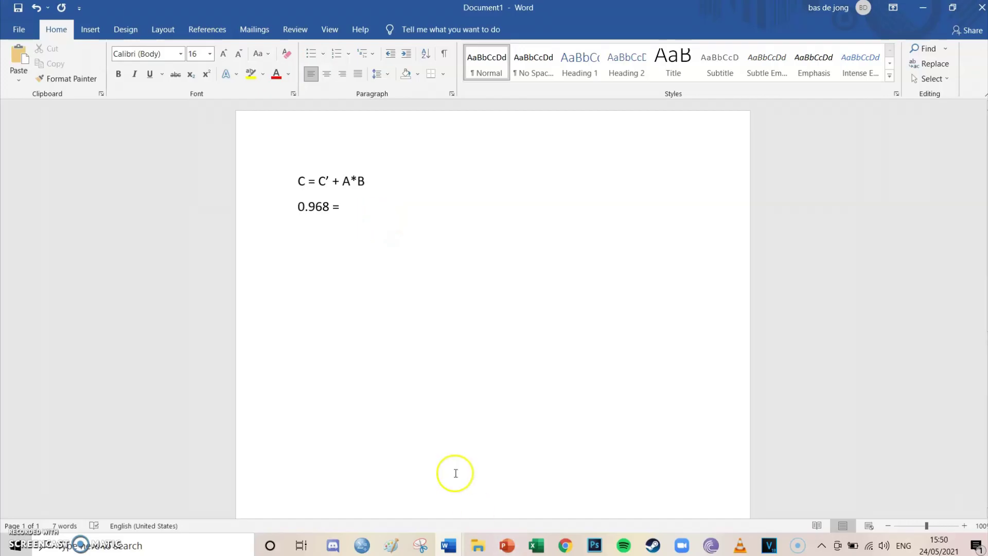
mouse_move(362, 545)
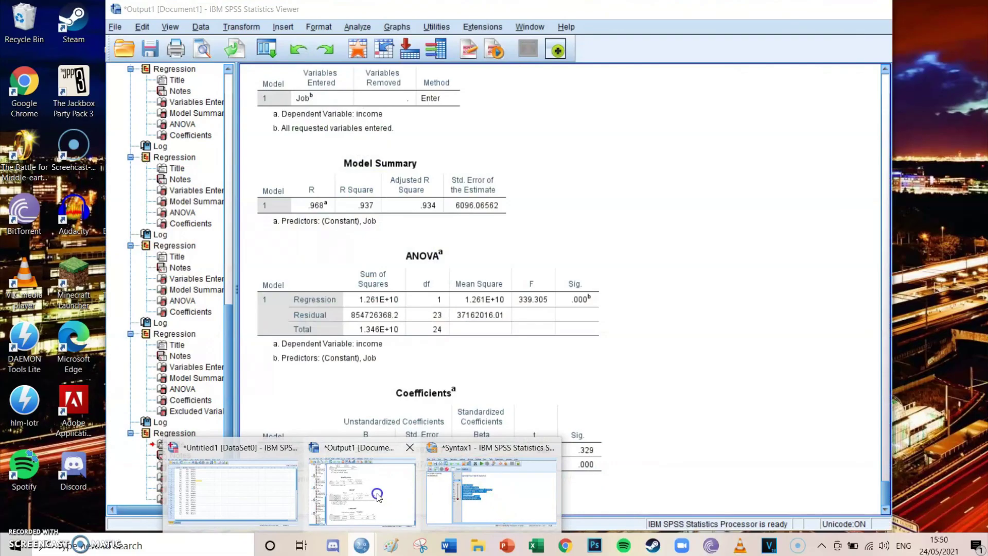
Step: Bring the SPSS income data sheet to the front
left_click(377, 495)
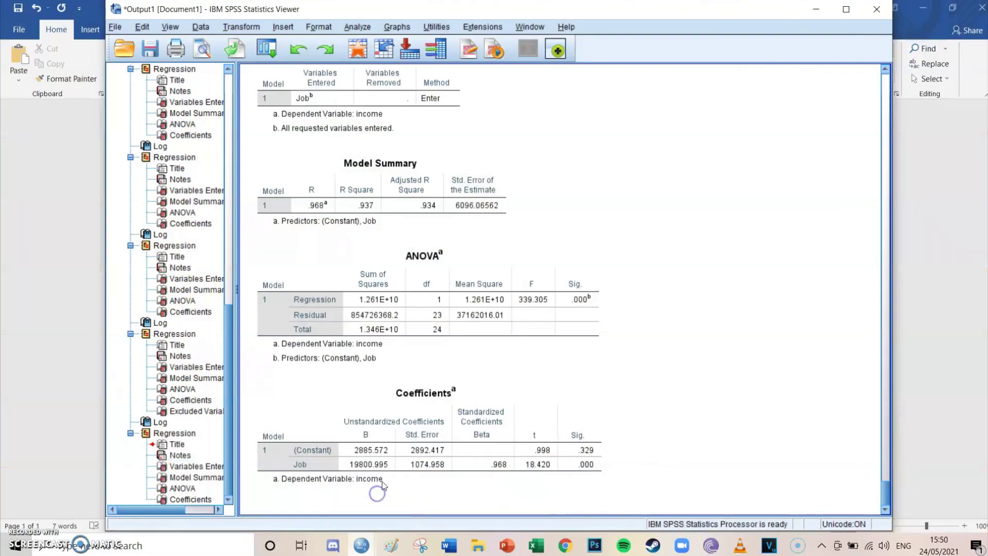
left_click(700, 341)
left_click(361, 545)
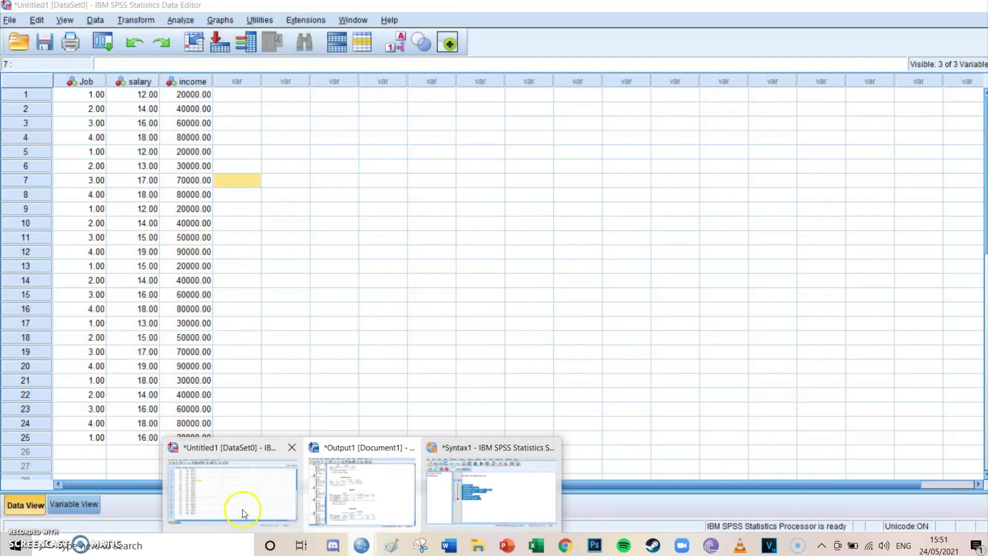
left_click(243, 509)
Step: Set up a linear regression of income with Job in block 1 and salary in block 2, pasting it as syntax
left_click(180, 19)
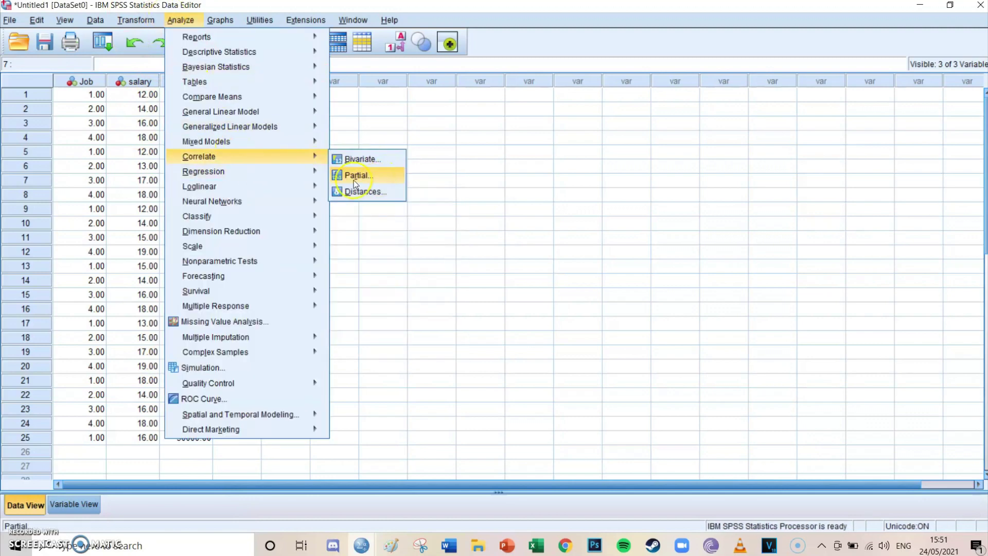
mouse_move(303, 170)
left_click(369, 188)
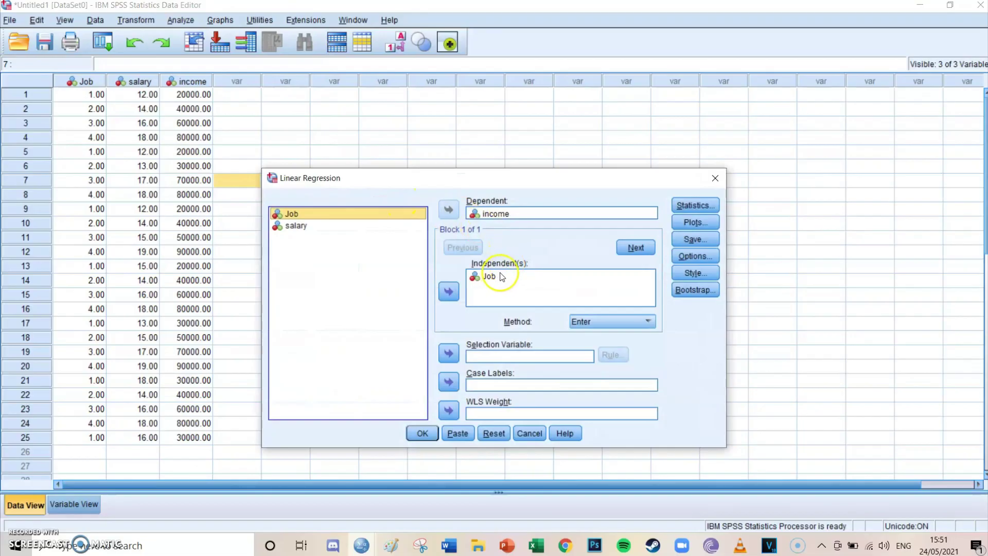
left_click(636, 248)
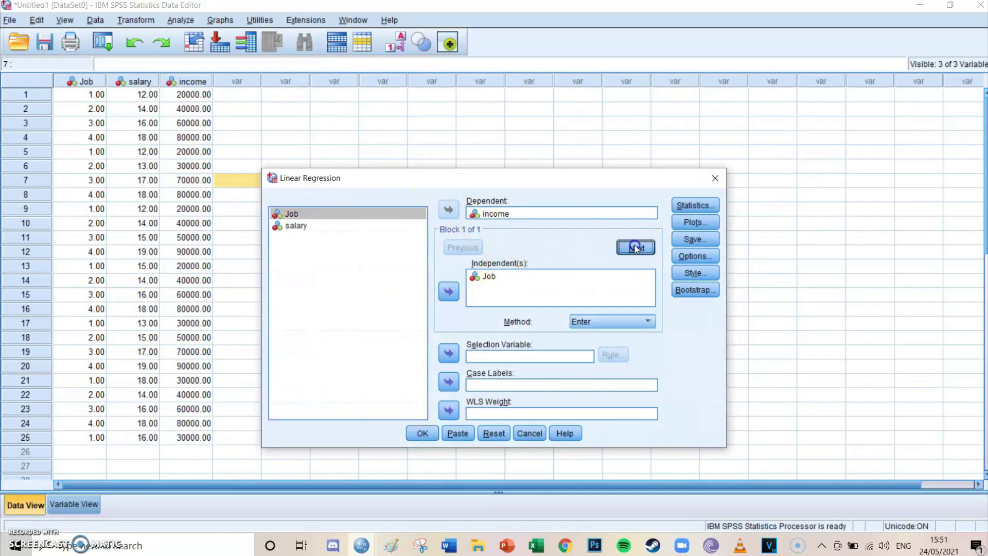
left_click(330, 226)
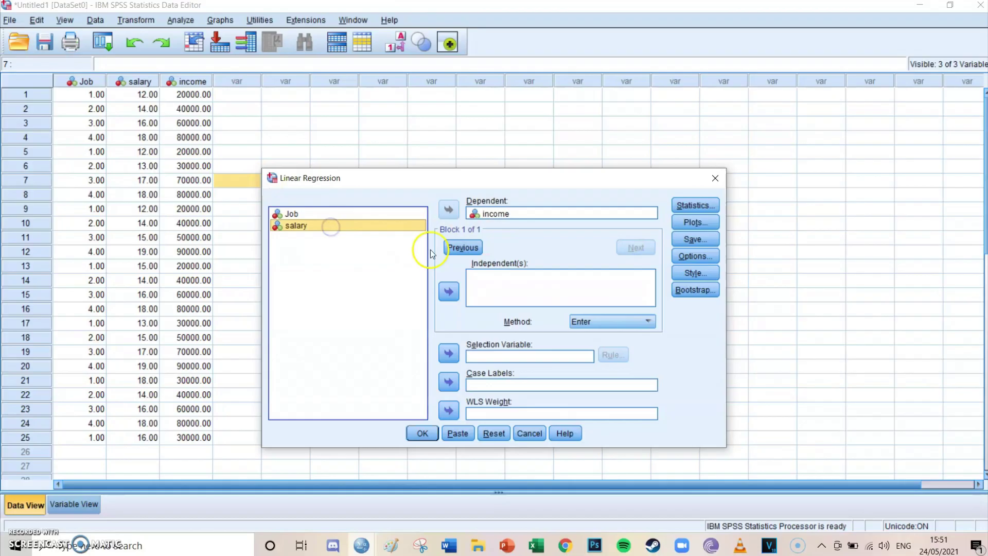
left_click(449, 291)
left_click(462, 434)
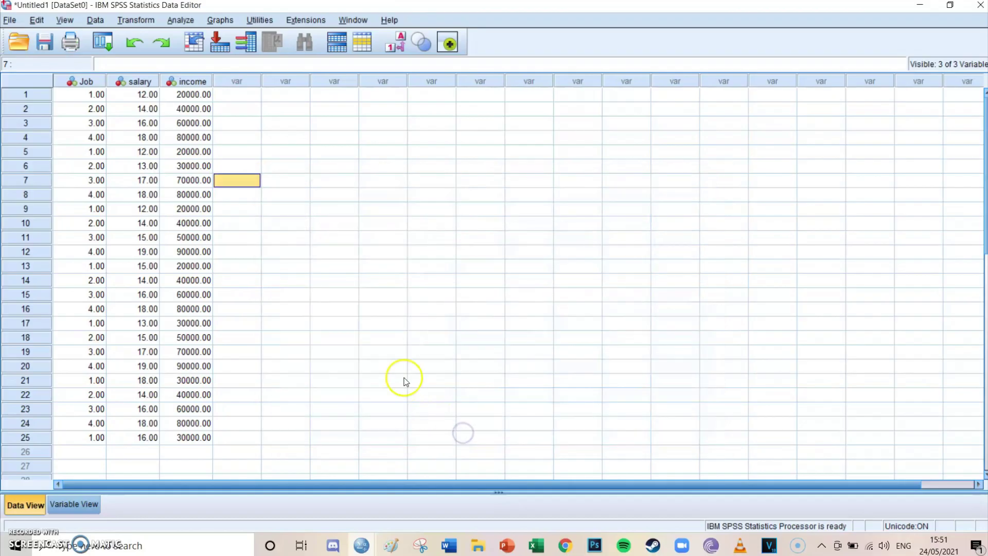
Step: Run the new REGRESSION block, lines 14–21, from the Syntax Editor
mouse_move(362, 546)
left_click(486, 462)
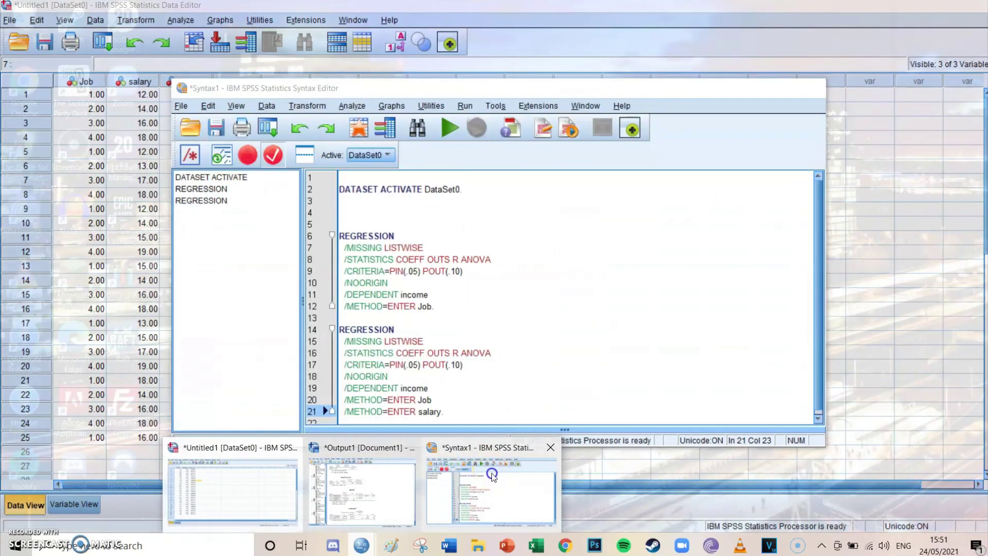
left_click_drag(448, 409, 327, 325)
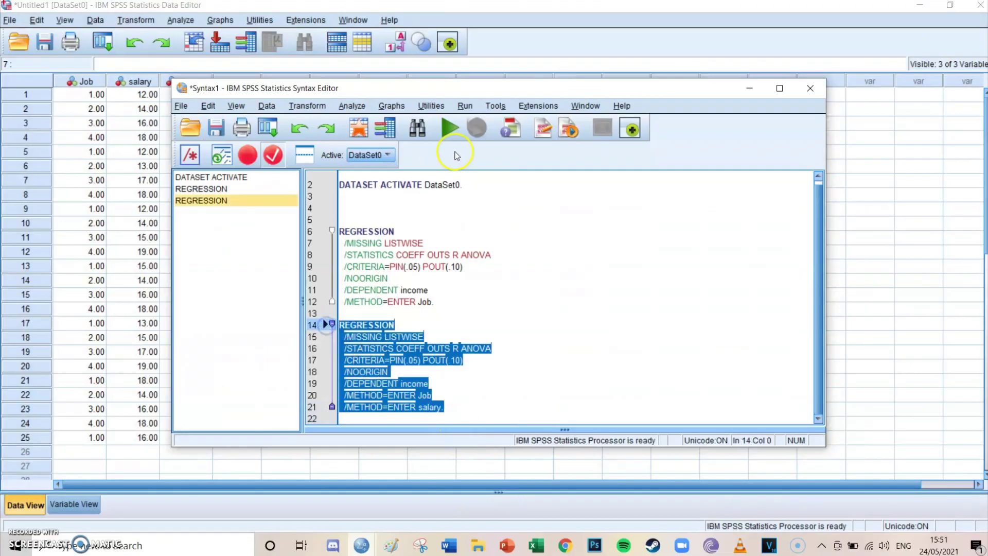
left_click(449, 128)
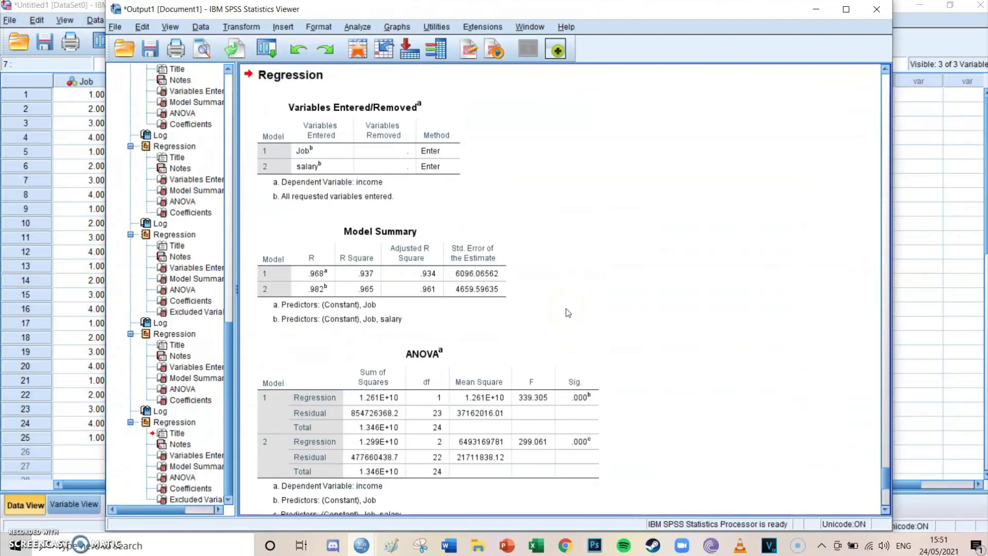
Step: Read model 2's Coefficients betas, Job .766 and salary .262, then bring up Word
scroll(664, 238, "down", 10)
left_click(497, 269)
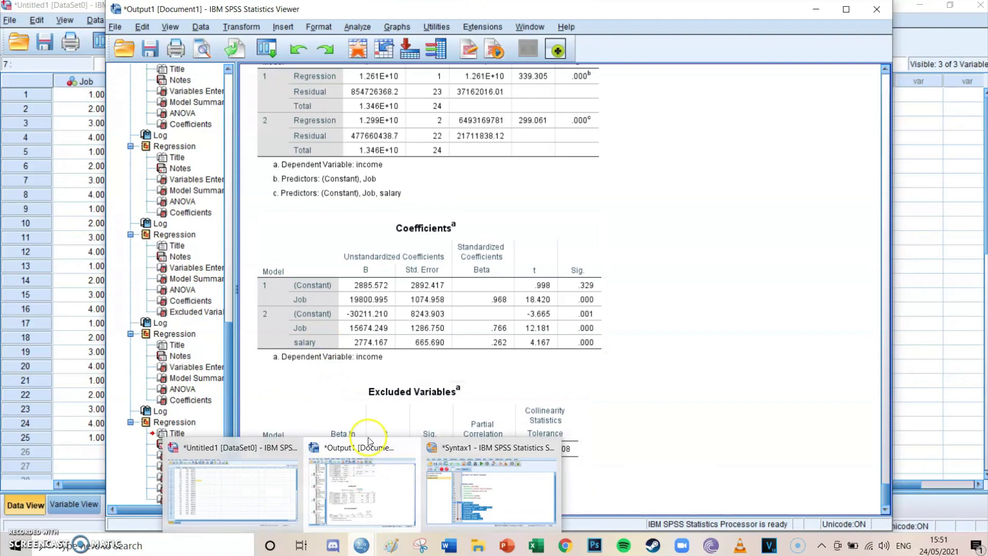
mouse_move(516, 550)
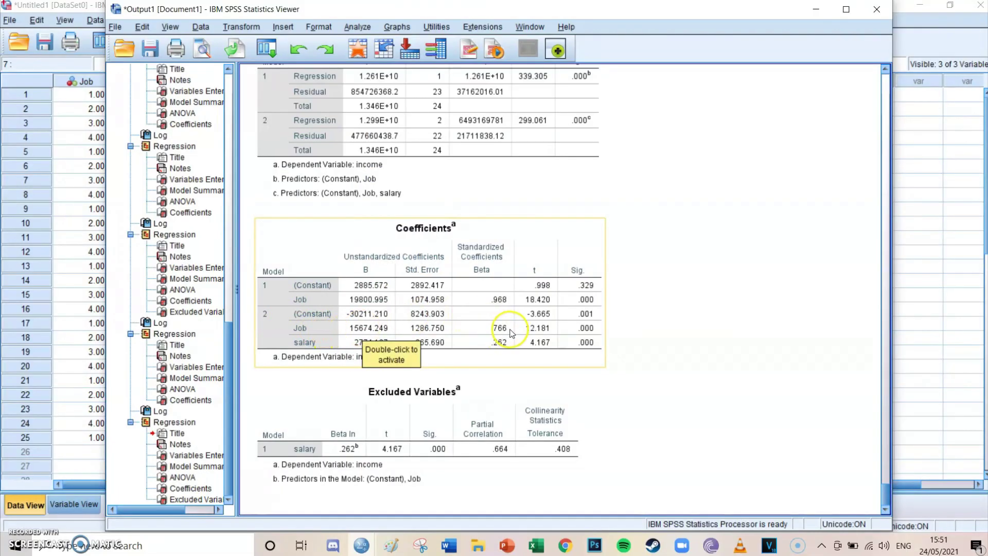
left_click(449, 545)
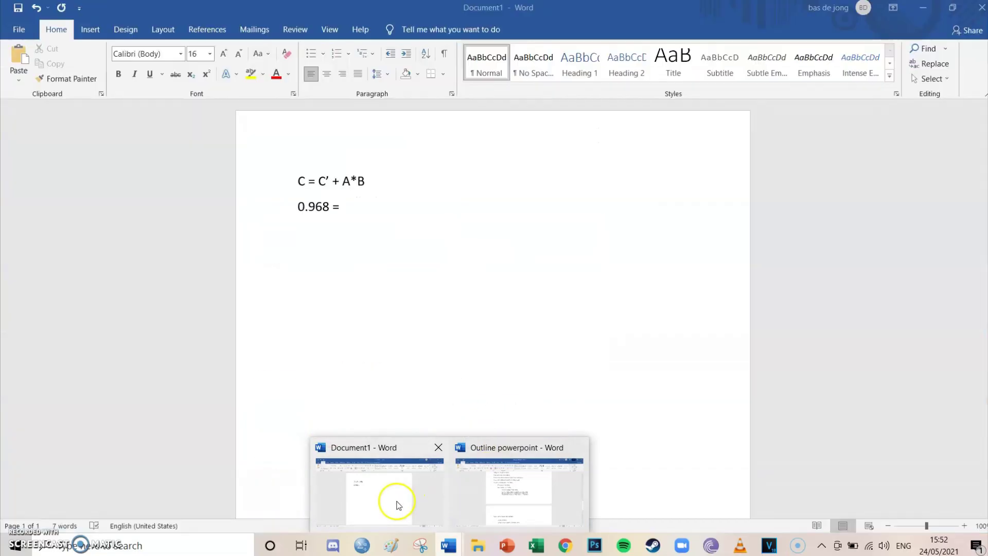
Step: Complete Document1's second line as '0.968 = 0.766 + A * B', then return to the slide
left_click(397, 500)
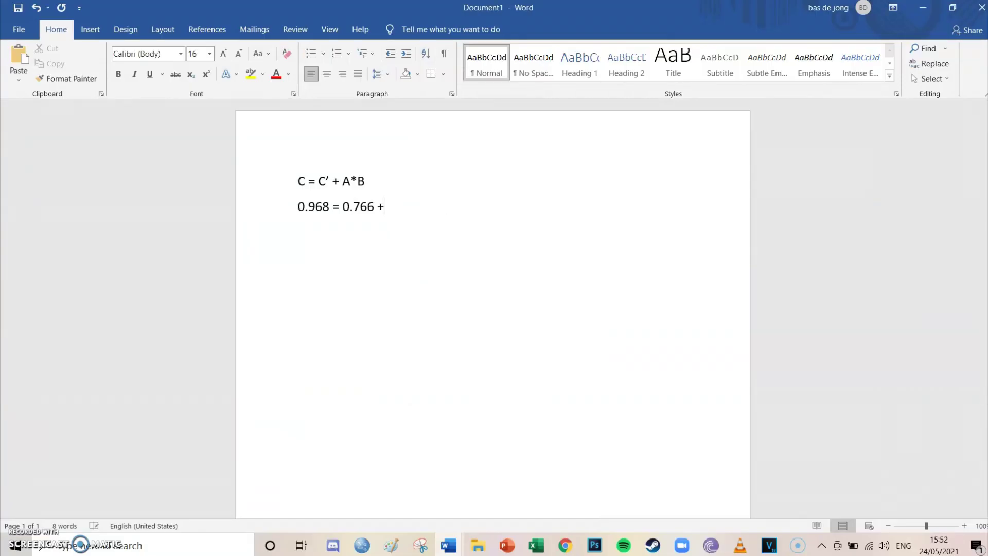
type("A * B")
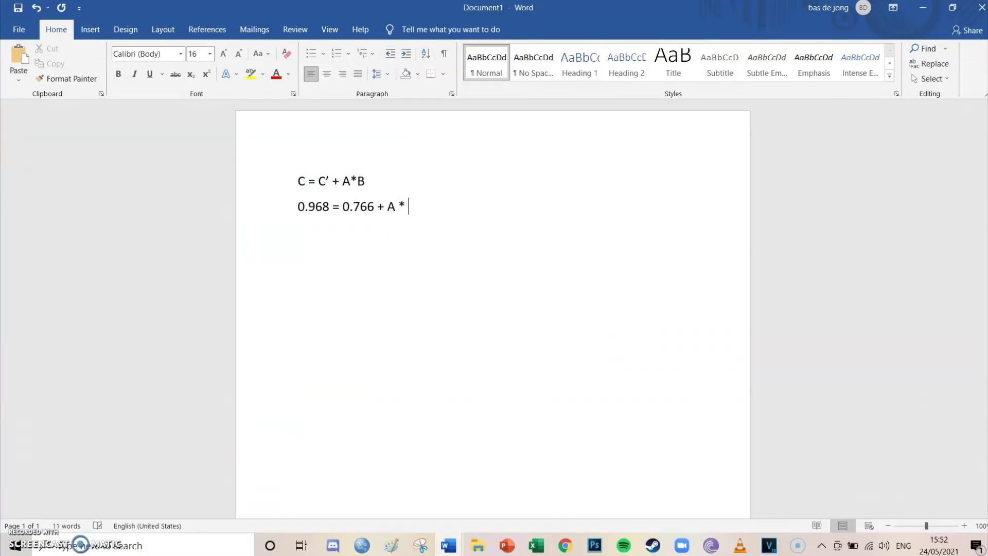
left_click(507, 545)
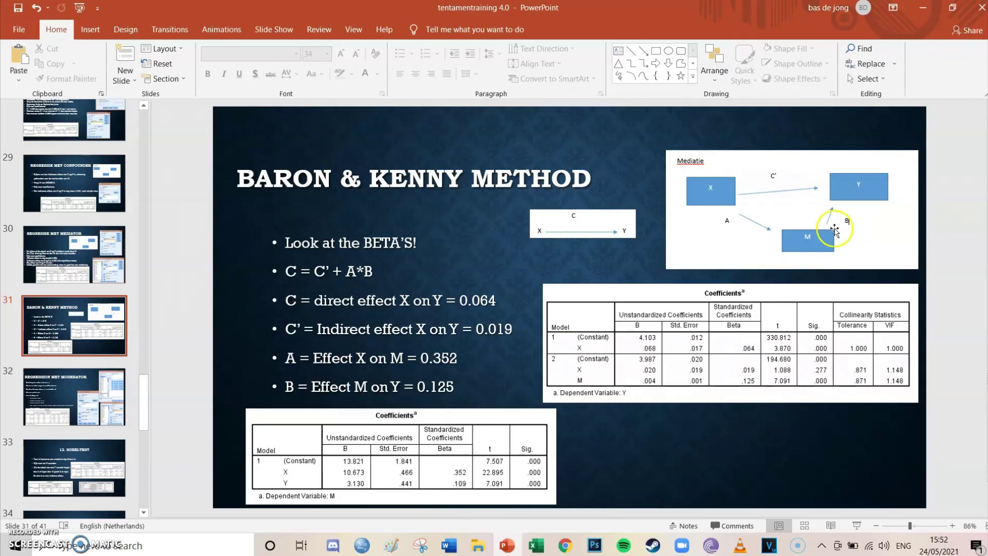
Step: Compare the SPSS Coefficients table betas with the mediation diagram, then bring up Word
mouse_move(362, 545)
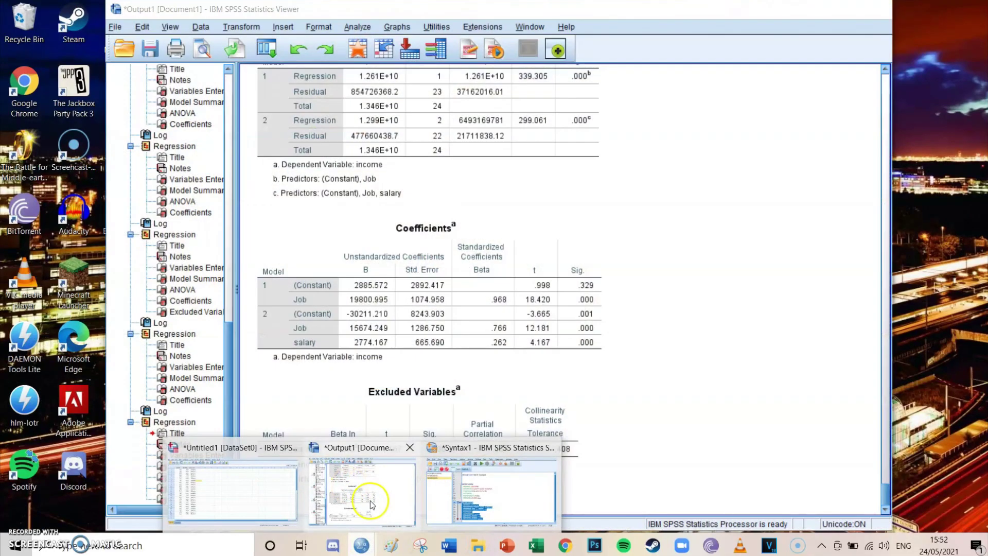
left_click(366, 490)
left_click(585, 307)
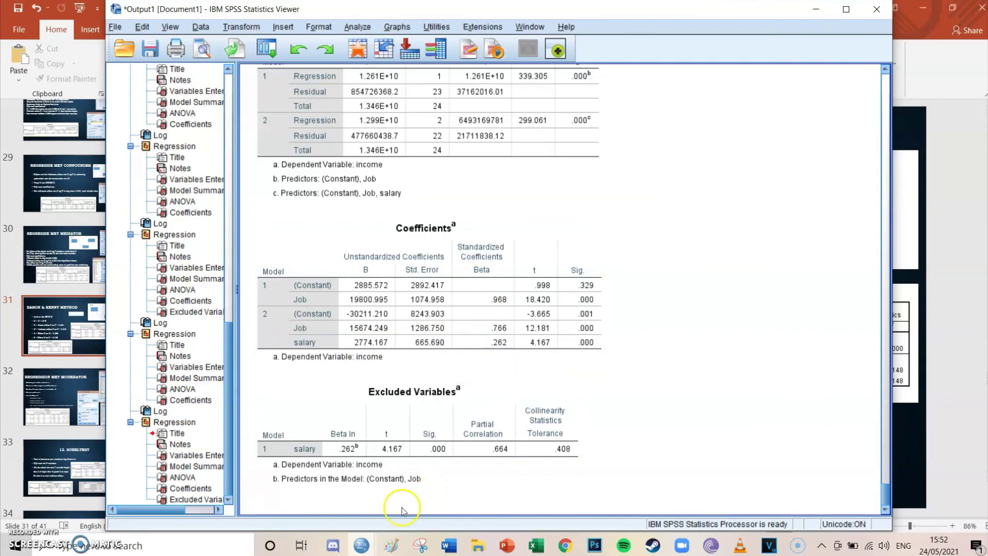
left_click(447, 545)
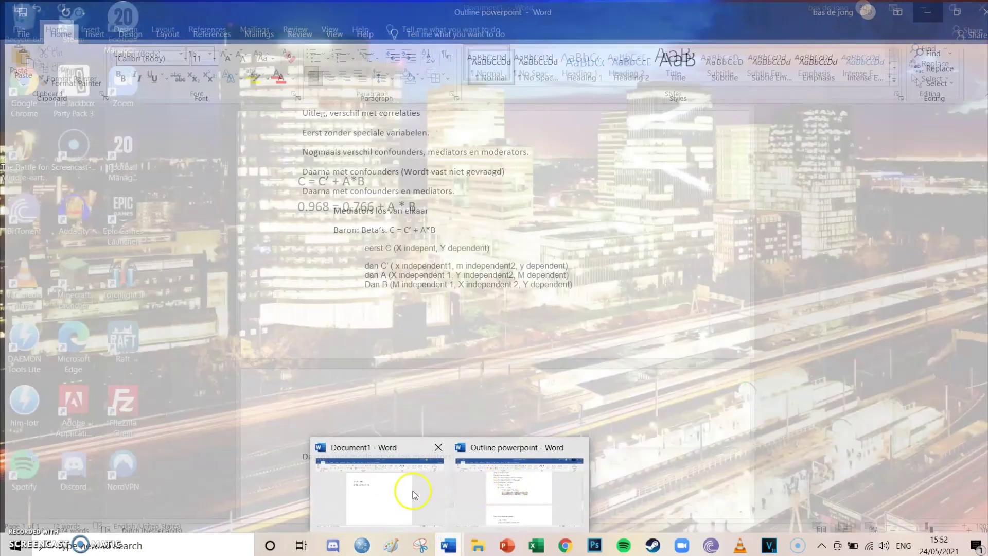
Step: Substitute salary's beta 0.262 for B in Document1's equation, then return to the slide
left_click(395, 492)
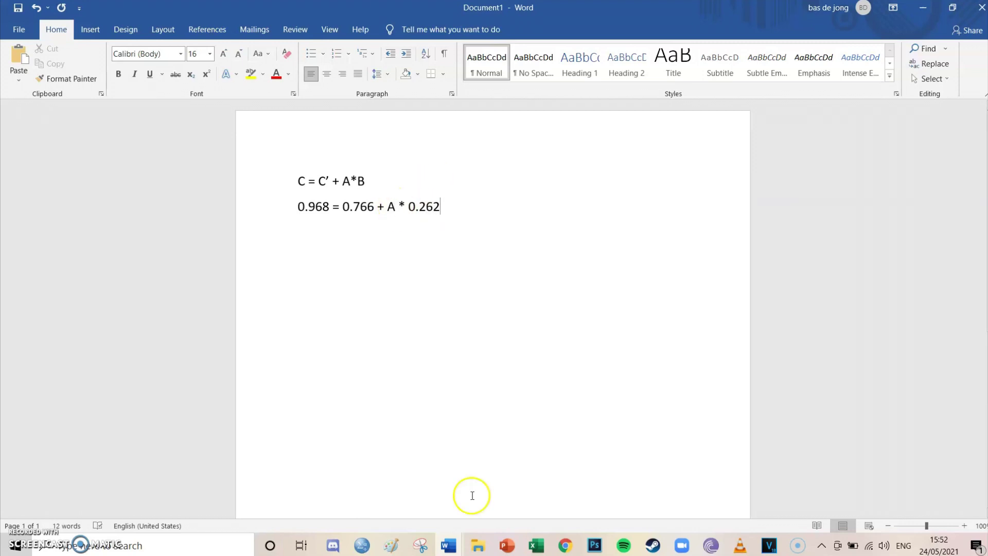
left_click(362, 545)
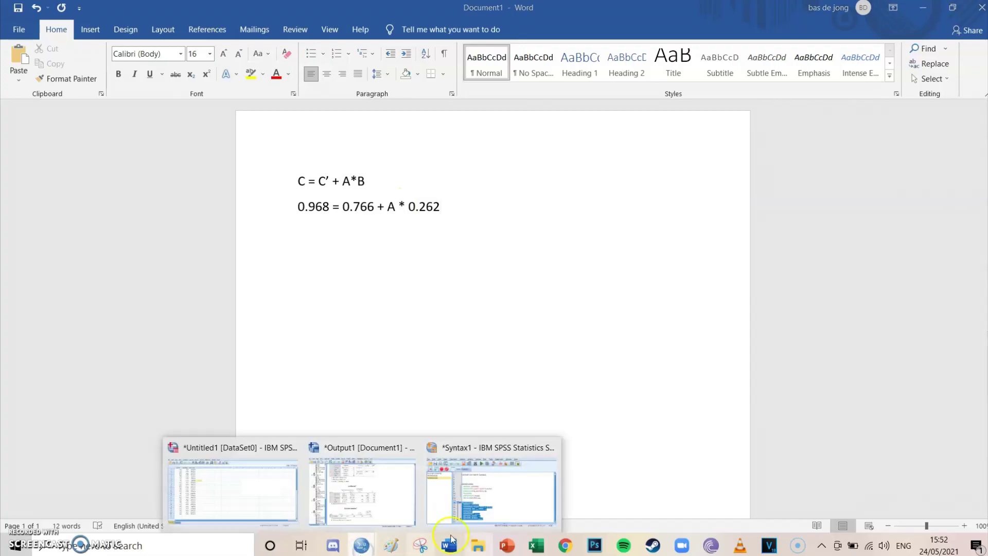
left_click(507, 545)
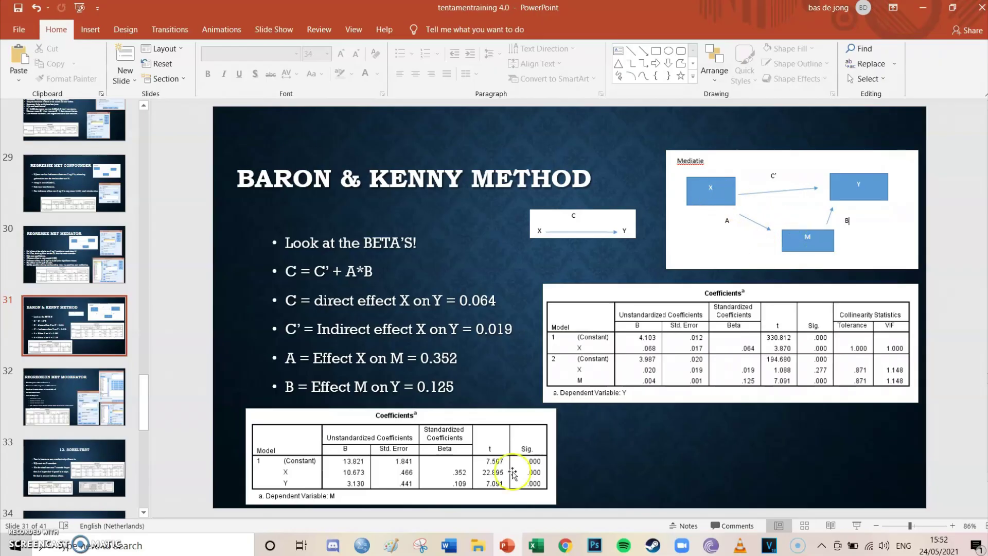
Step: Preview the SPSS Output1 window with its Coefficients table while slide 31 stays in front
mouse_move(361, 546)
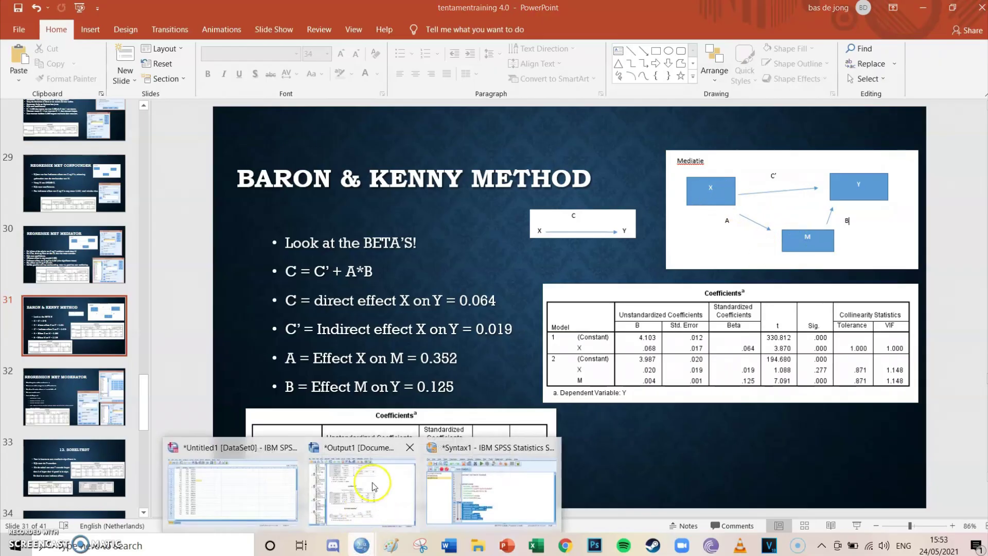
mouse_move(381, 466)
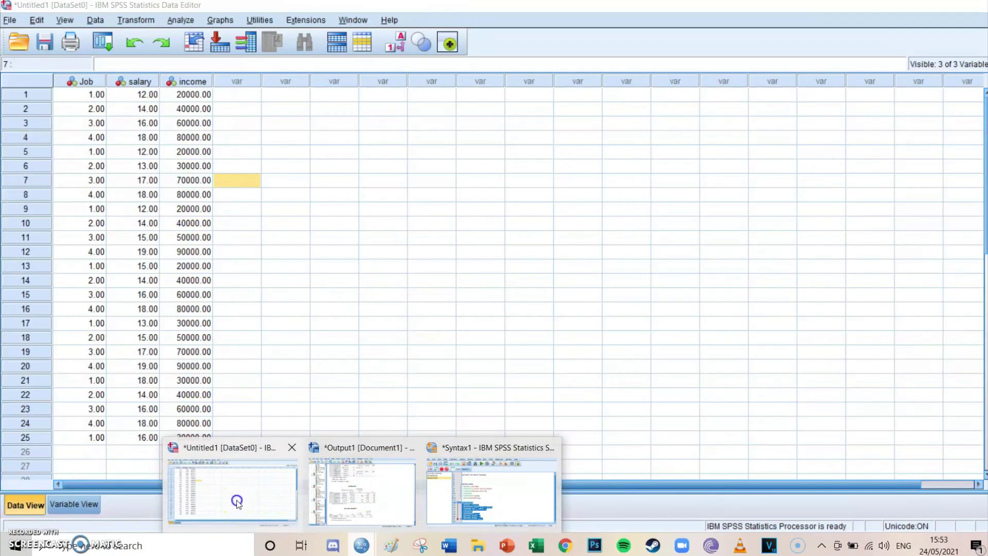
Step: Open Linear Regression and clear the previous income, salary and Job variable assignments
left_click(236, 501)
left_click(180, 20)
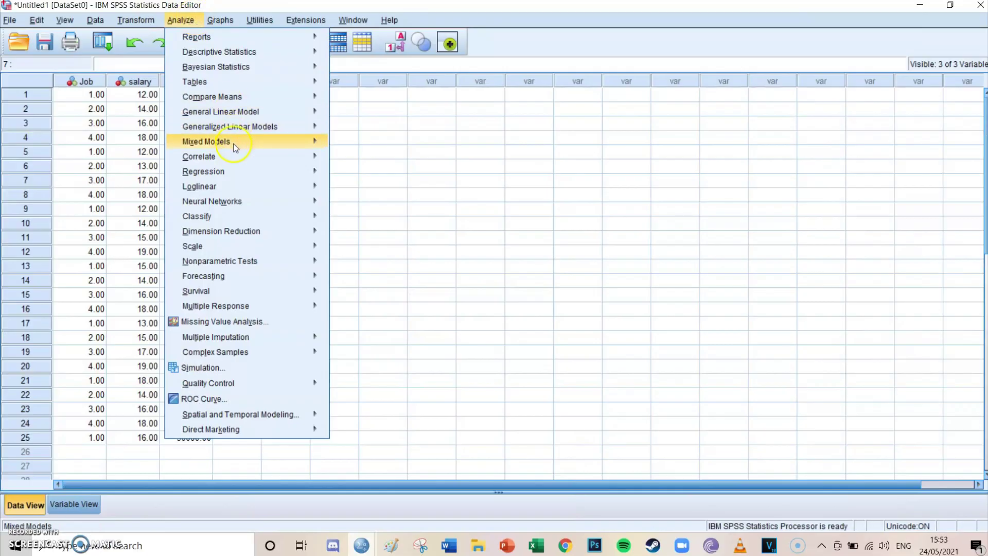
mouse_move(232, 178)
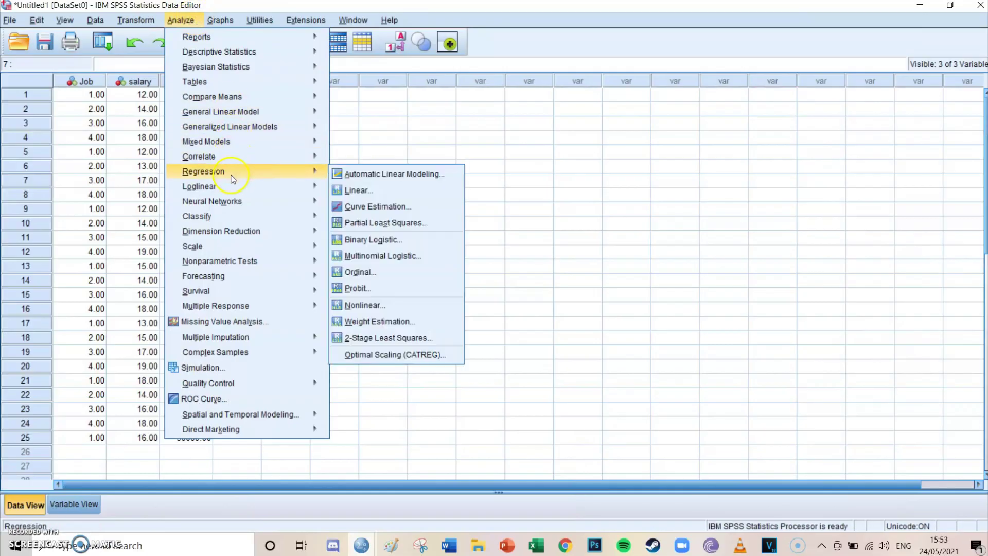
left_click(374, 191)
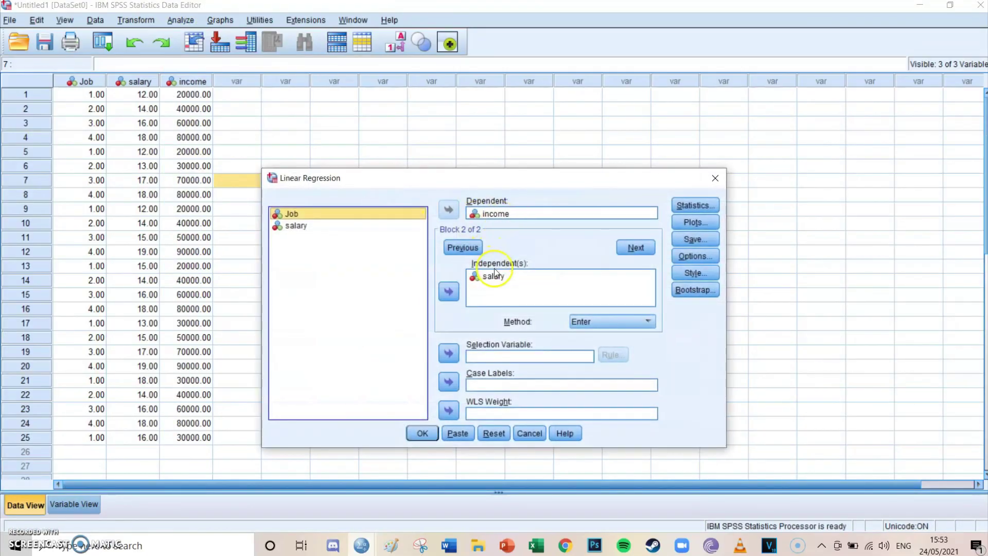
left_click(493, 276)
left_click(449, 292)
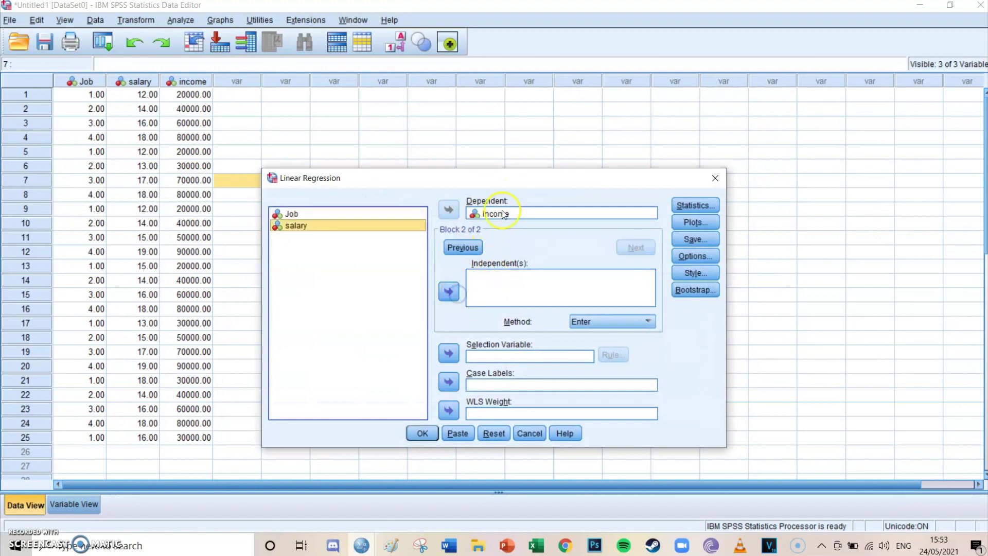
left_click(457, 295)
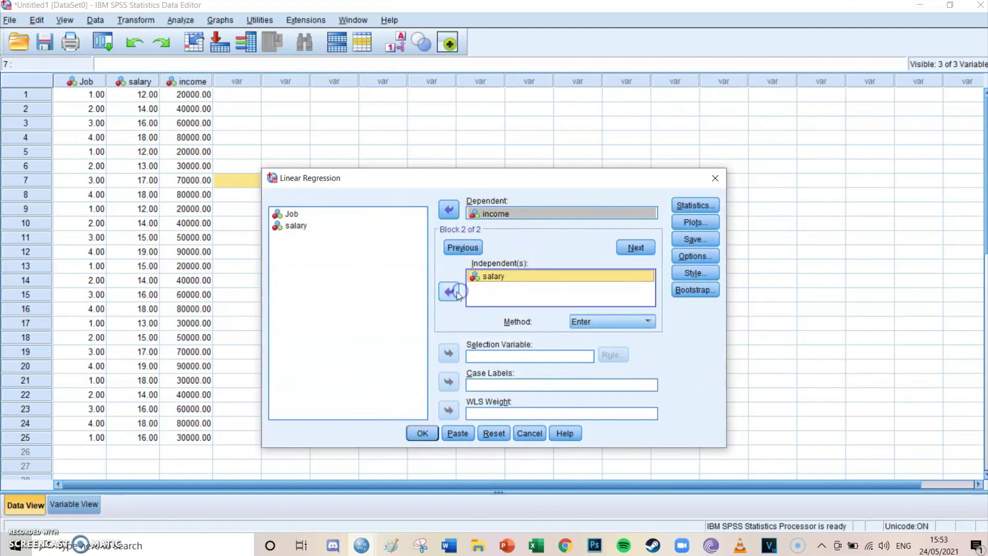
left_click(450, 292)
left_click(502, 214)
left_click(450, 211)
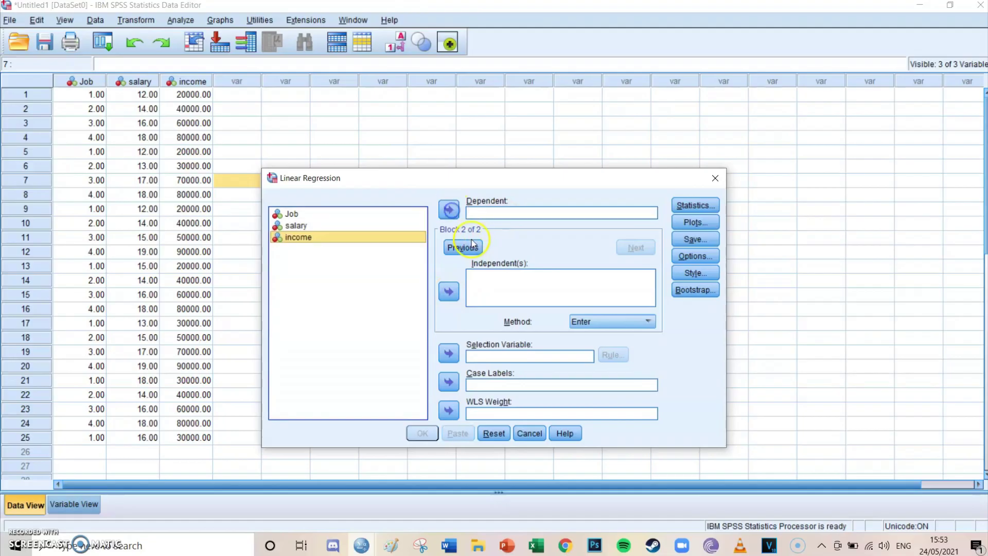
left_click(466, 246)
double_click(487, 271)
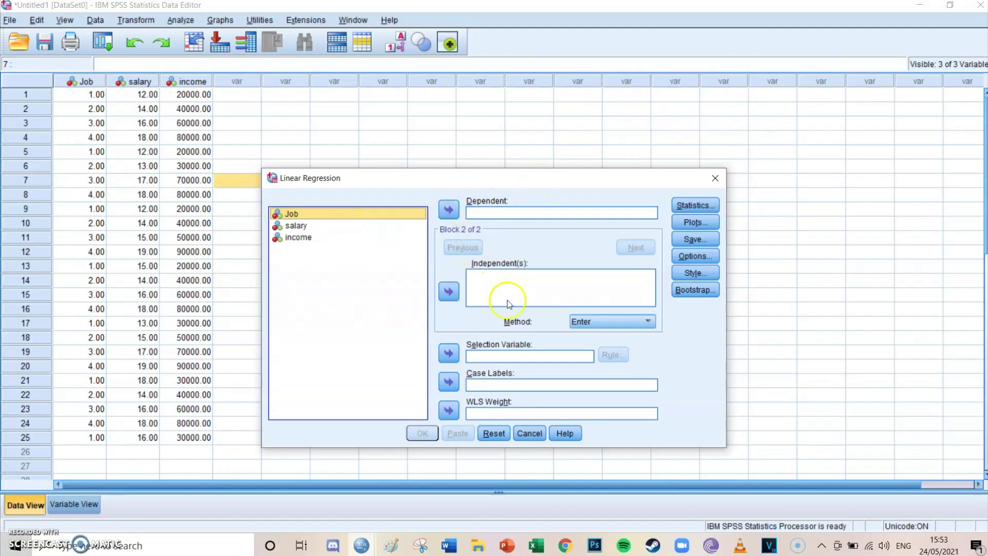
Step: Set salary as Dependent and Job as Independent, then paste the regression syntax
left_click(449, 292)
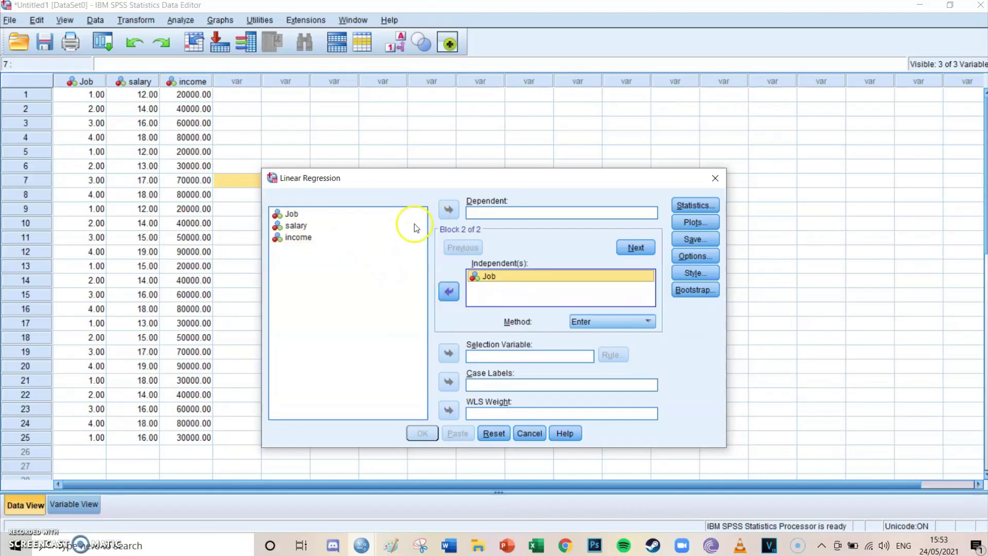
left_click(298, 226)
left_click(449, 209)
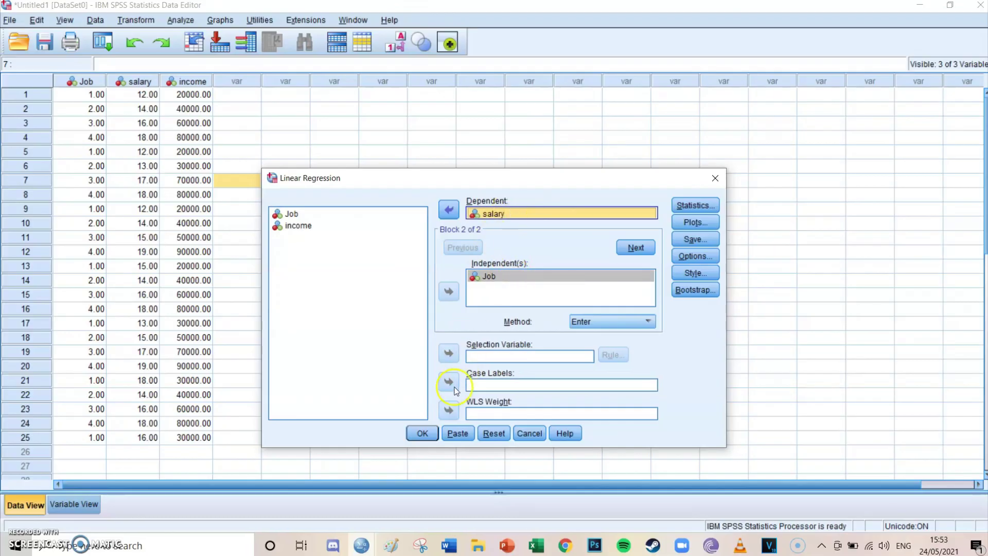
left_click(453, 433)
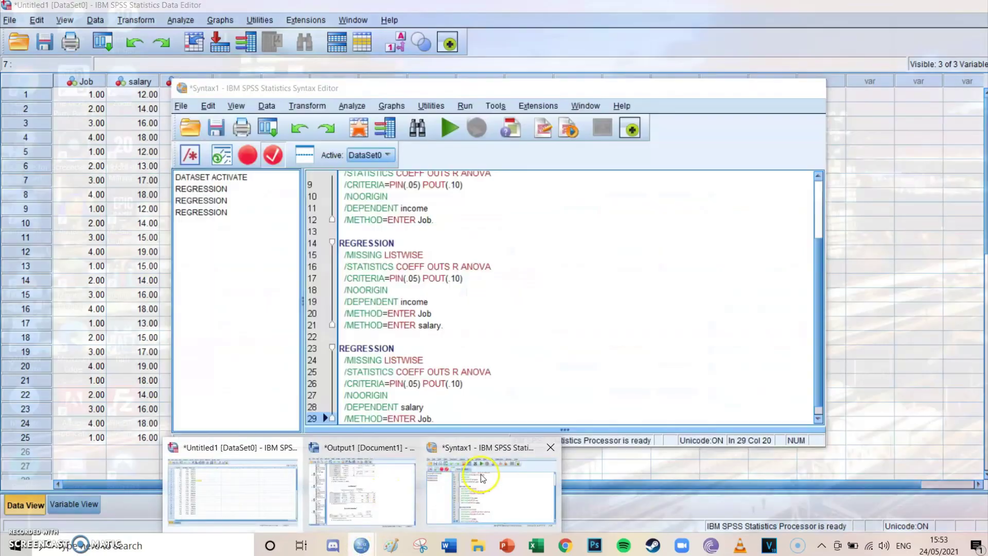
Step: Run the selected salary-on-Job REGRESSION block and view coefficients showing Job's Beta .770
left_click(481, 474)
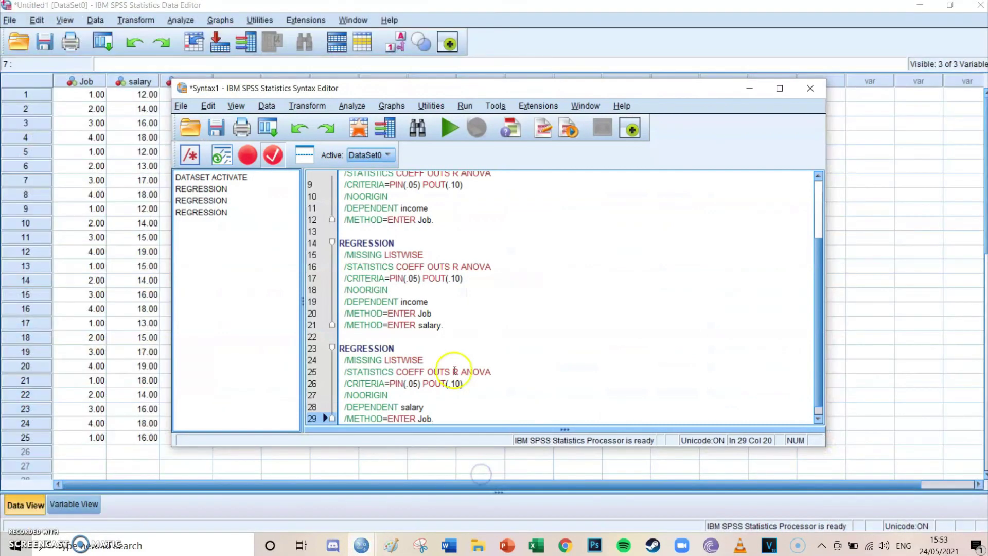
left_click_drag(447, 412, 338, 340)
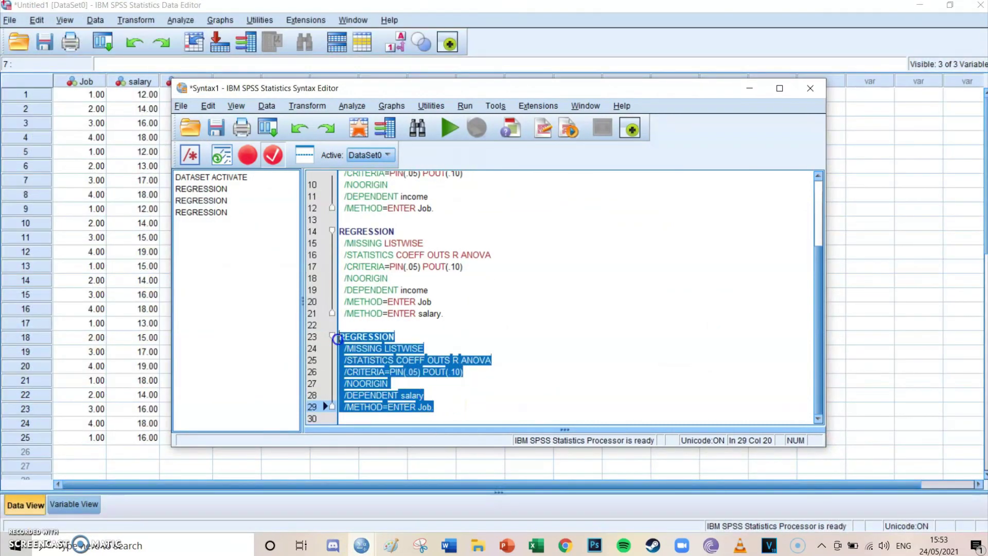
left_click(446, 128)
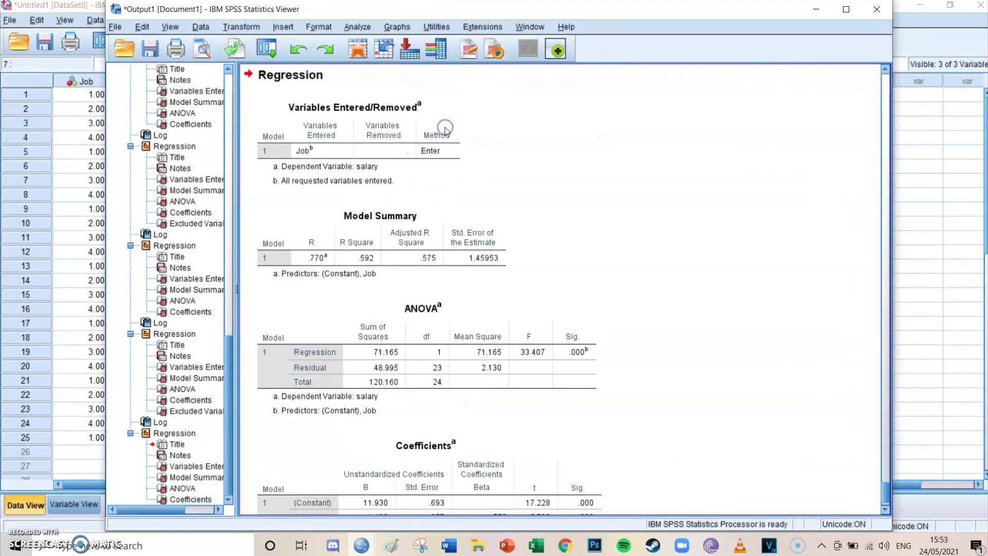
scroll(615, 232, "down", 1)
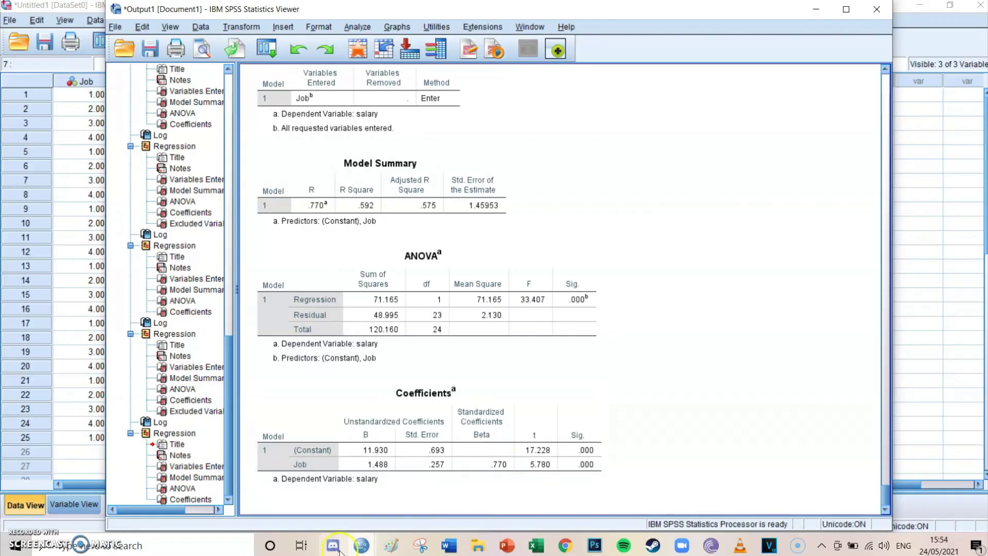
left_click(449, 545)
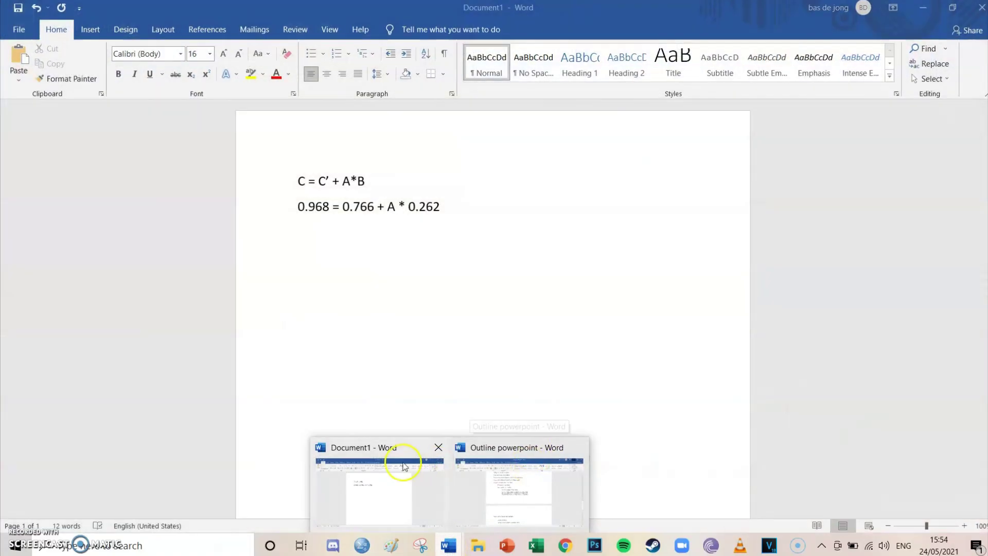
Step: Replace A with 0.770 in Document1's equation
left_click(406, 435)
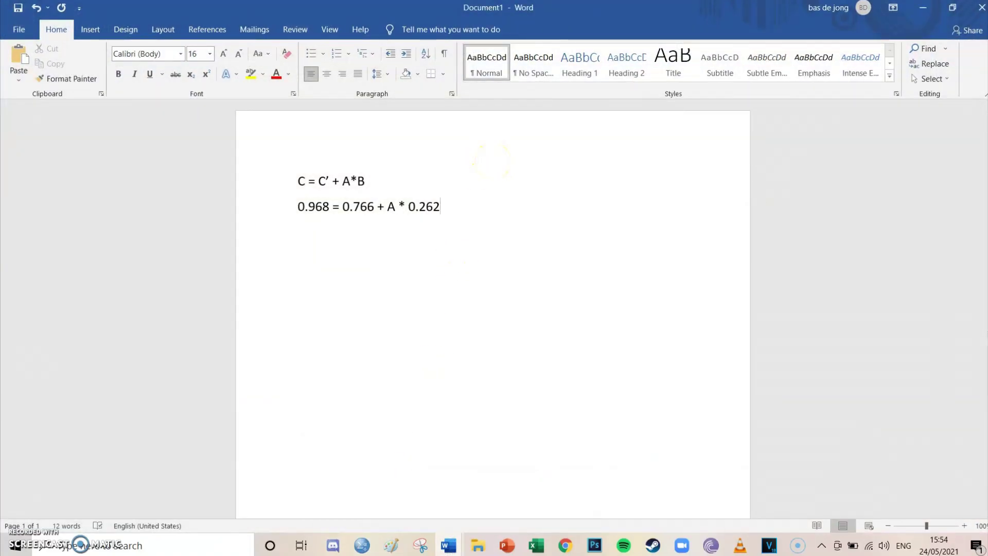
left_click(389, 209)
type("0.770")
left_click(482, 214)
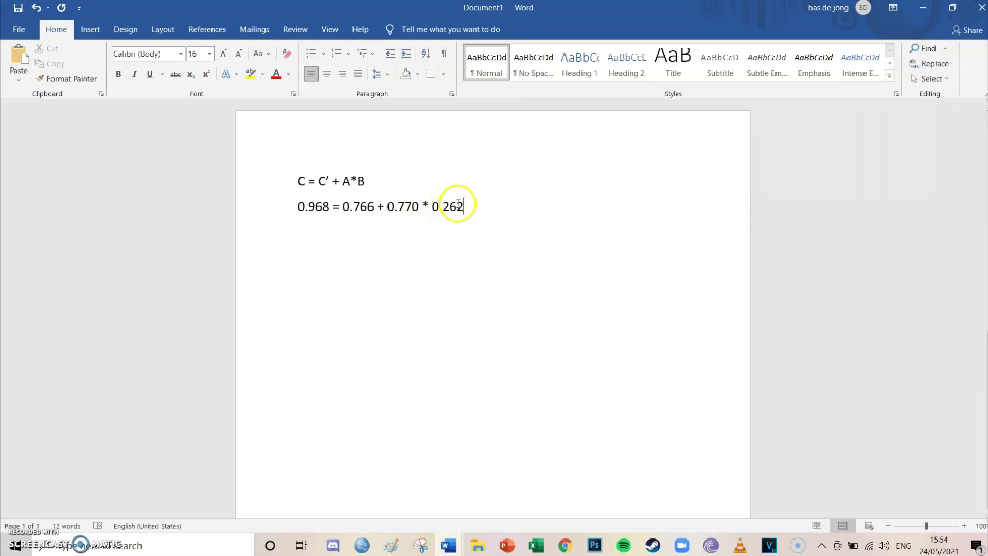
left_click(479, 206)
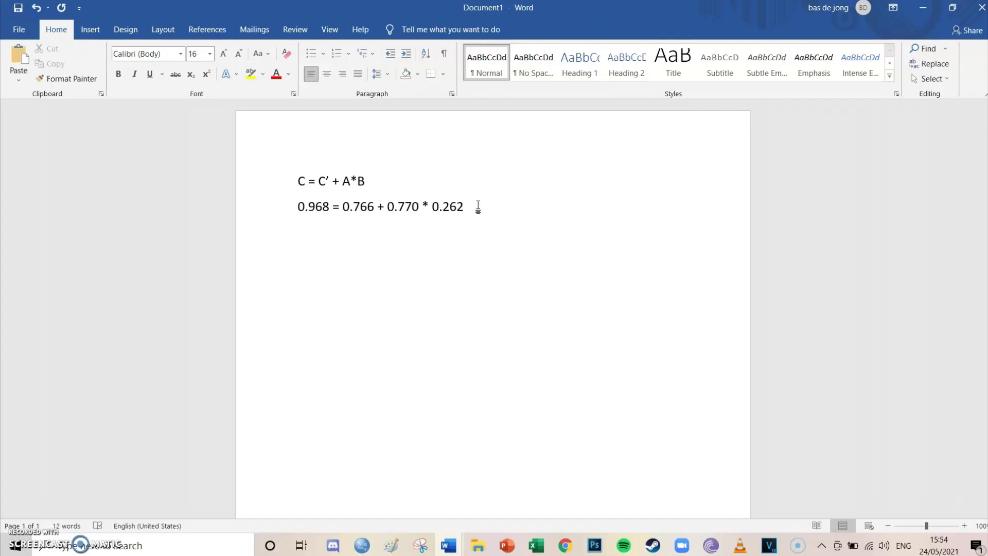
Step: Check the 0.968 value in the equation, then bring up the Baron & Kenny slide in PowerPoint
left_click_drag(296, 205, 327, 206)
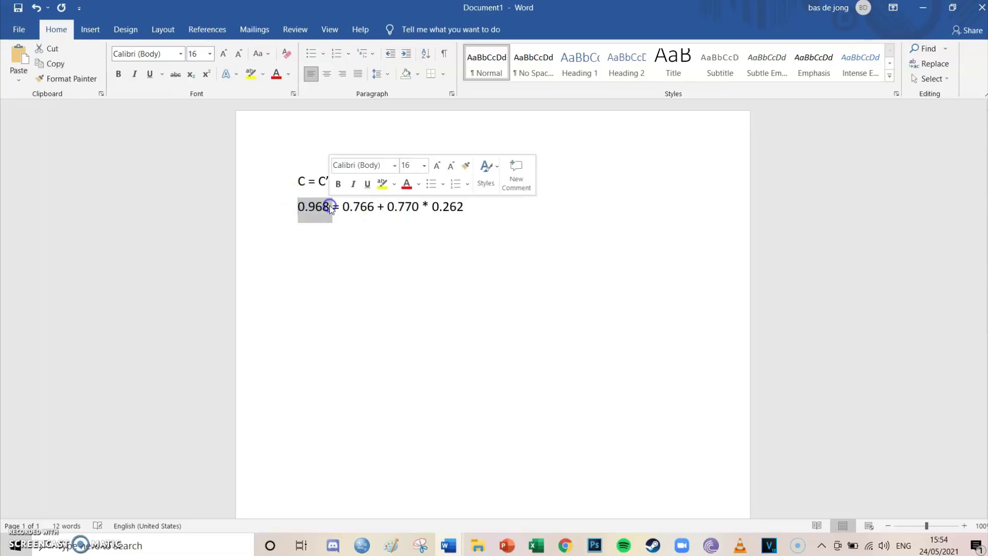
left_click(355, 254)
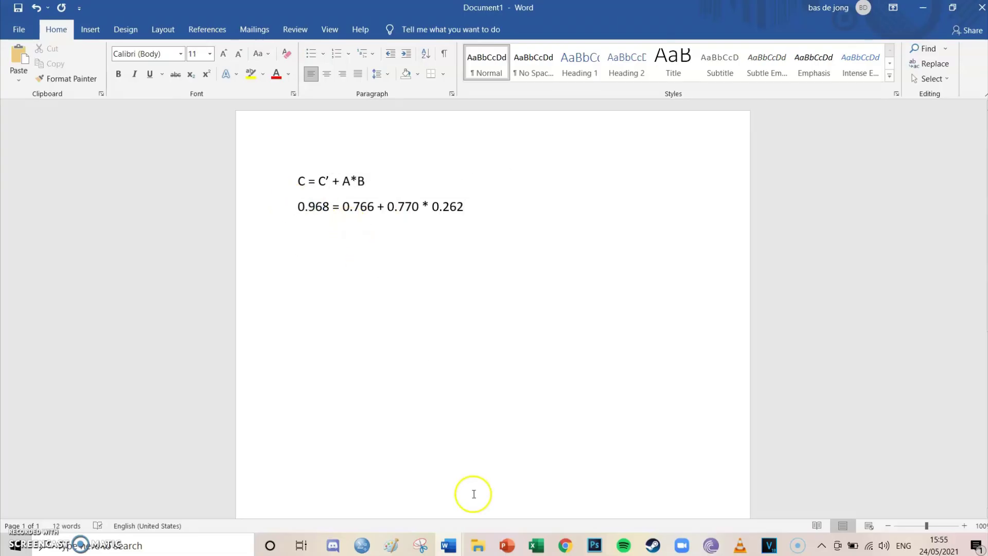
left_click(362, 545)
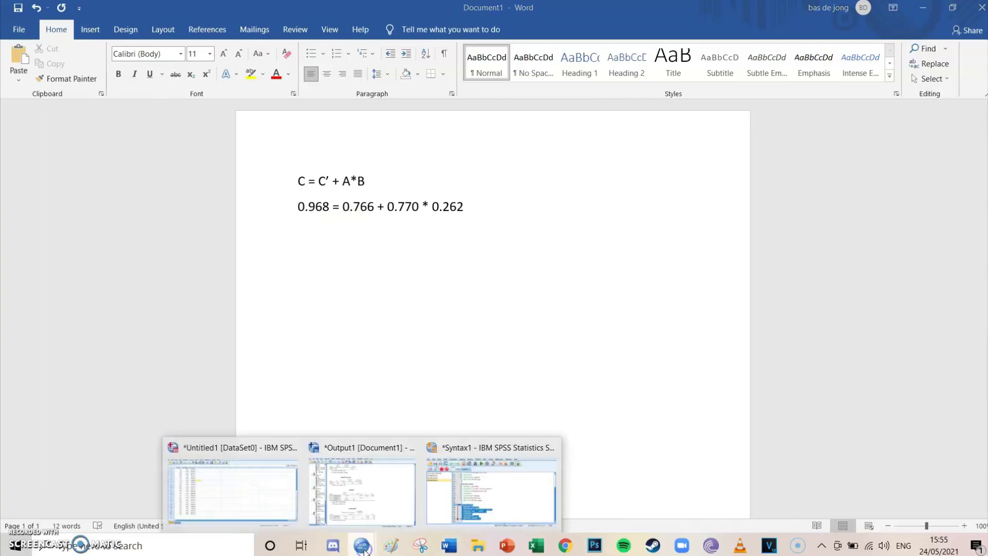
left_click(505, 545)
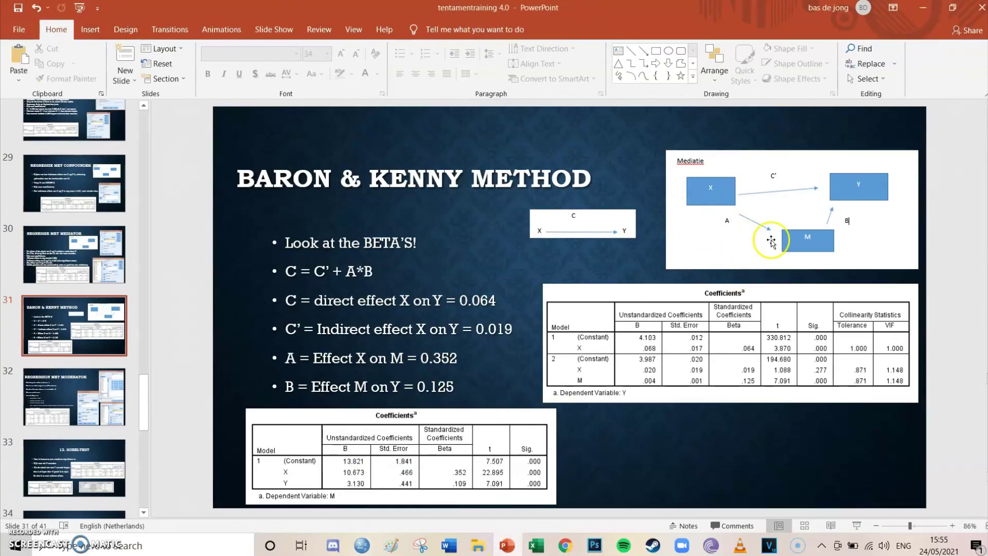